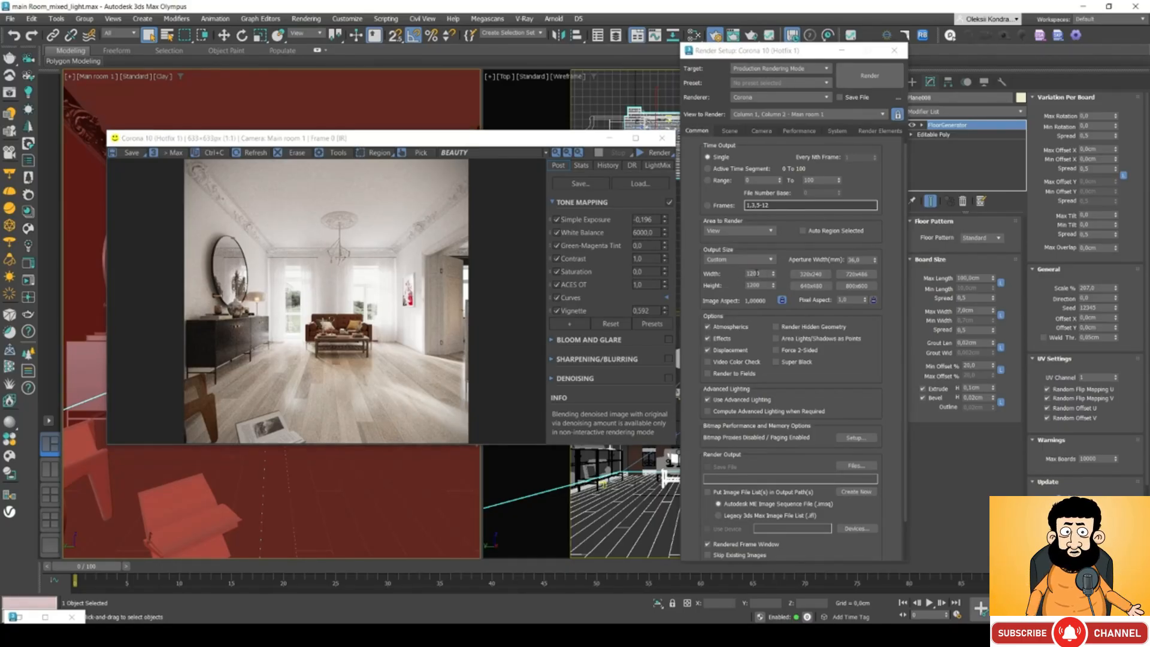
Set the render output size to 5000 pixels in width and 5000 pixels in height.
{"action": "left_click", "coordinate": [753, 273]}
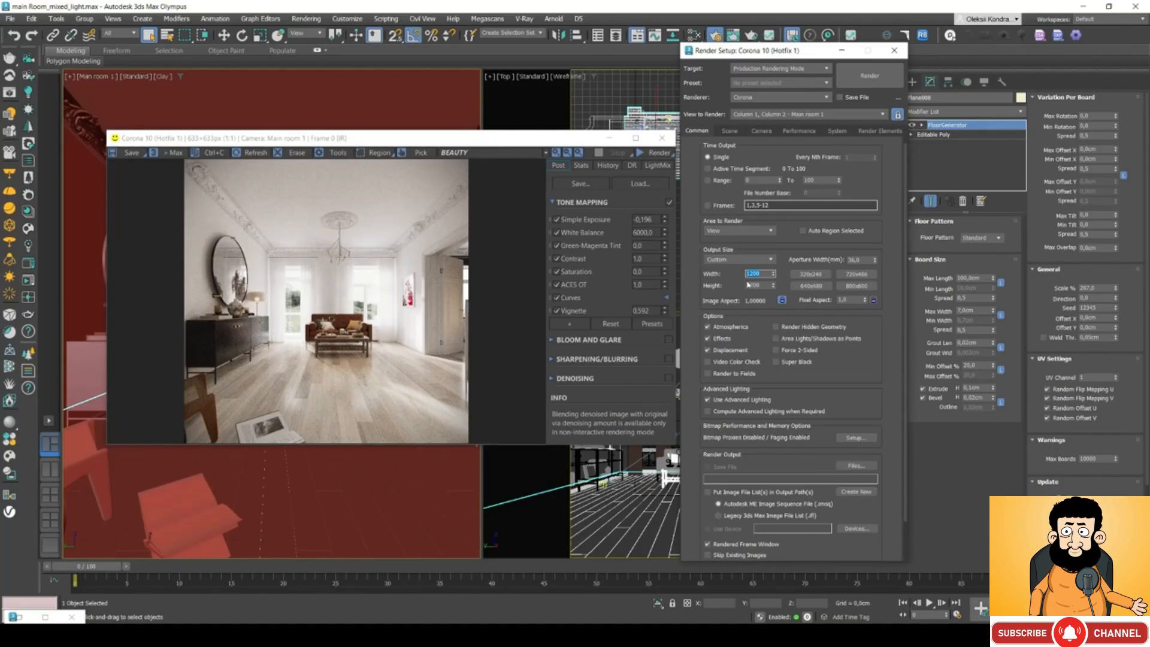
{"action": "type", "text": "5000"}
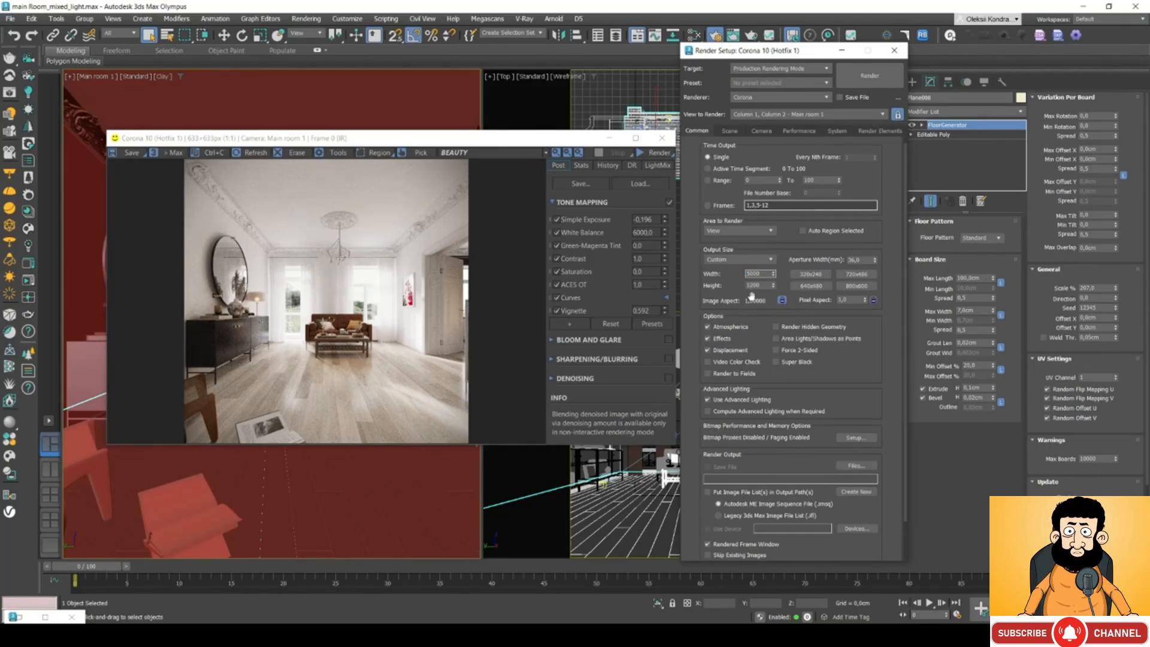
{"action": "left_click", "coordinate": [763, 285]}
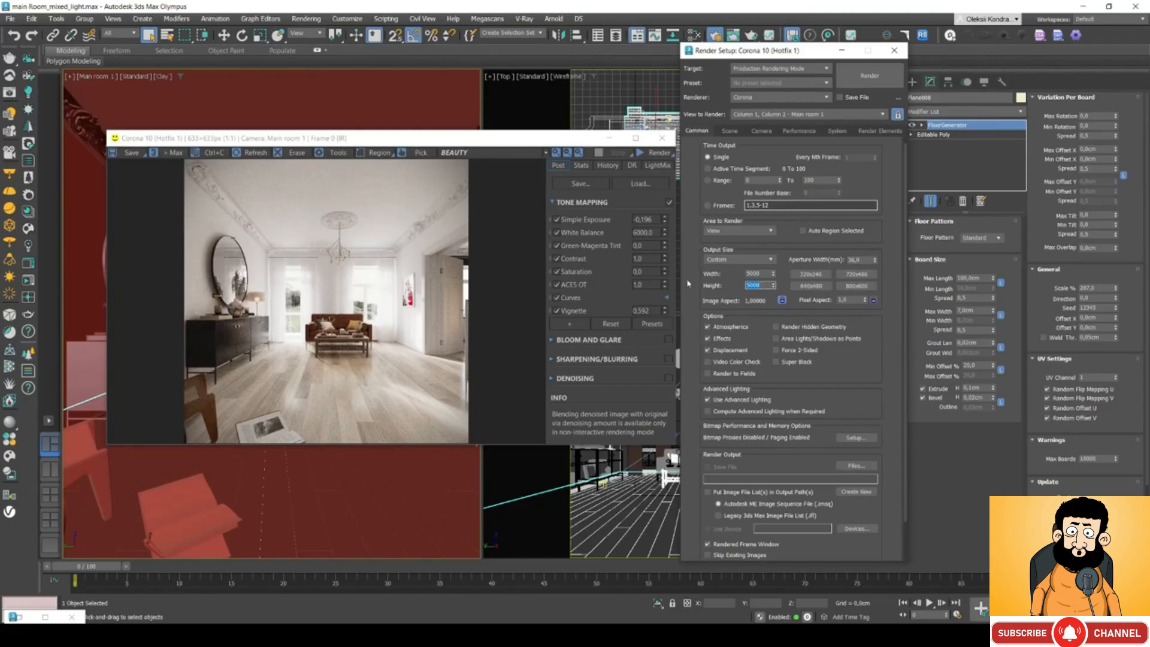
{"action": "left_click", "coordinate": [751, 286]}
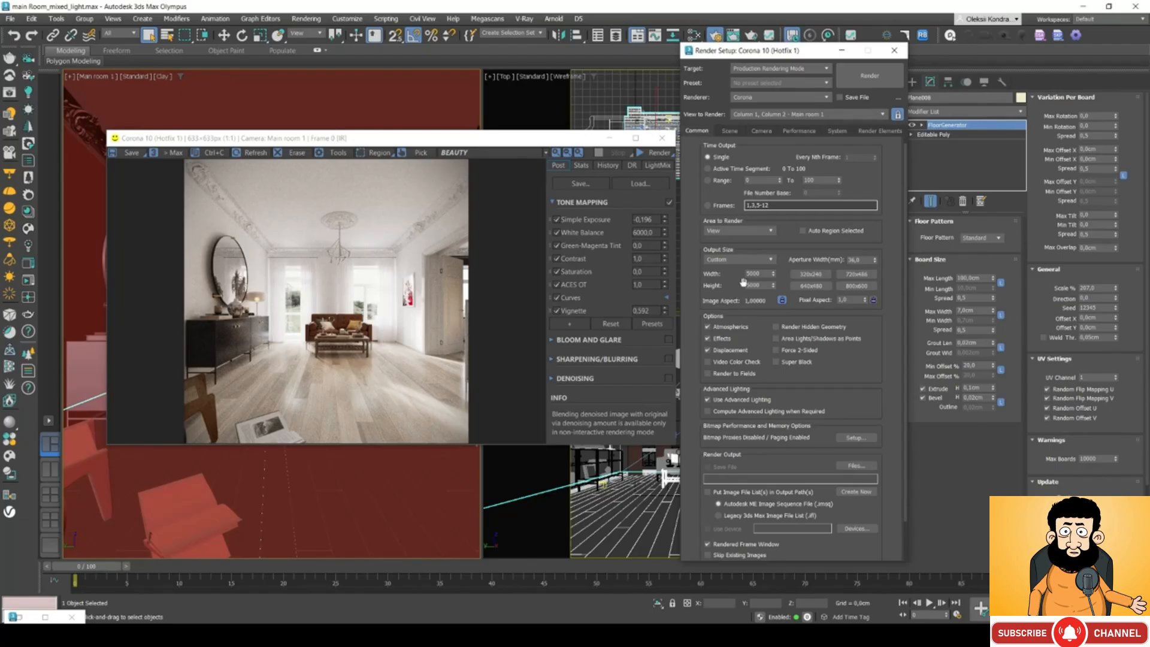
{"action": "scroll", "coordinate": [735, 280], "scroll_direction": "up", "scroll_amount": 1}
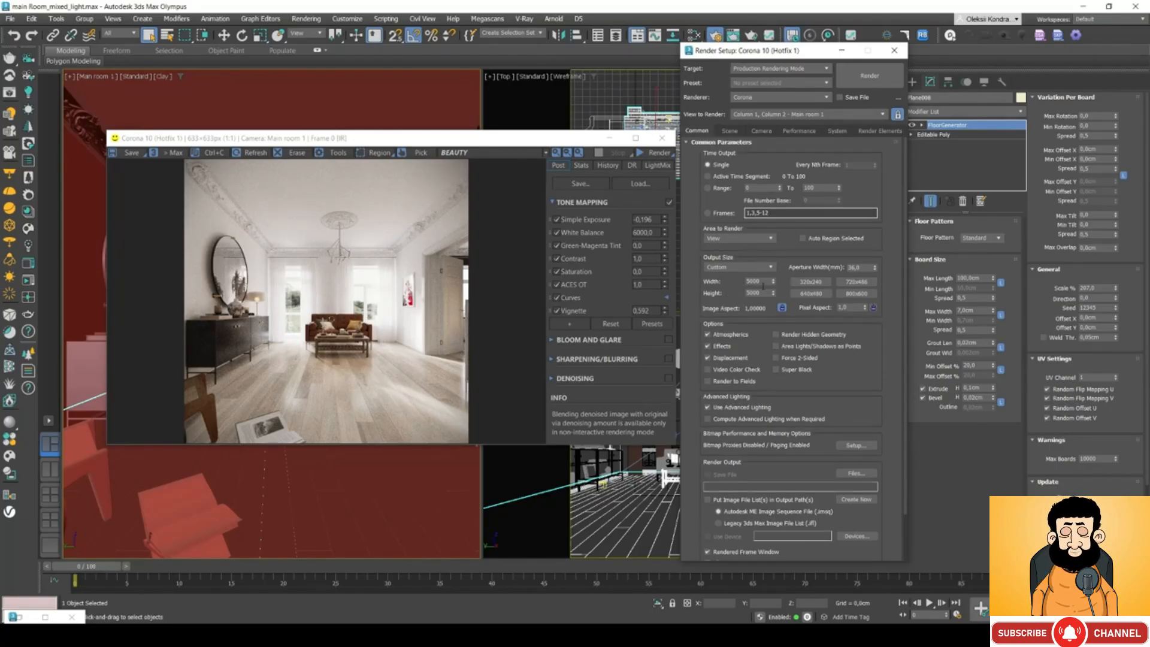
Set the render denoising mode to Corona High Quality with an amount of 0,3 and a radius of 0,3.
{"action": "left_click", "coordinate": [738, 133]}
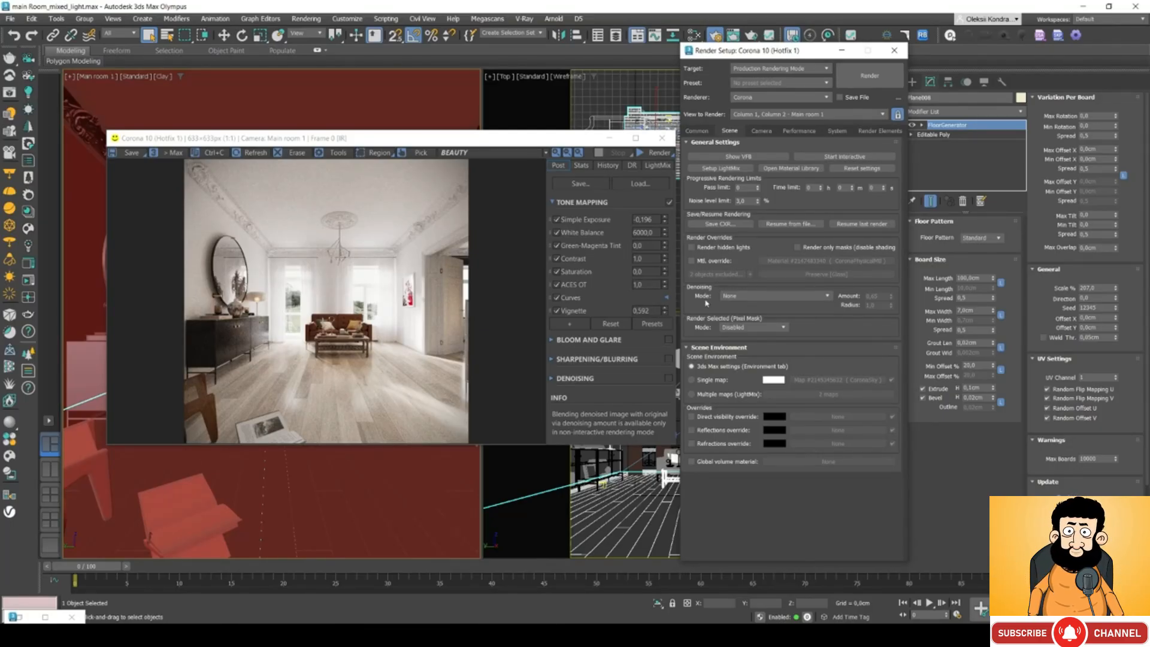
{"action": "left_click", "coordinate": [749, 296]}
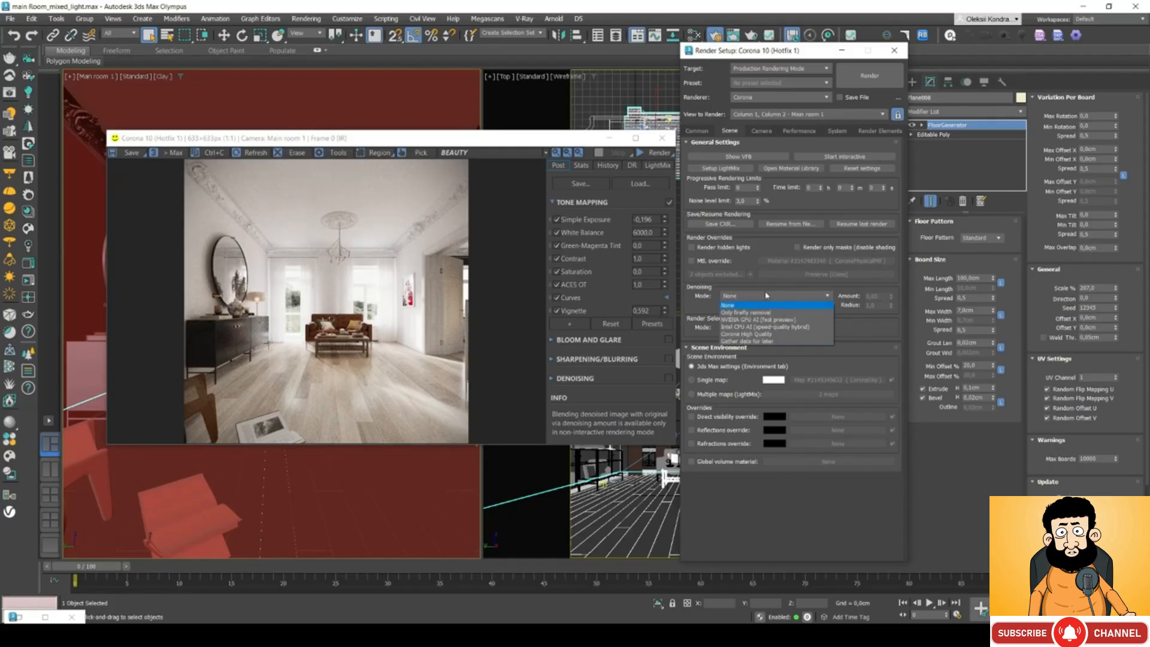
{"action": "left_click", "coordinate": [767, 334]}
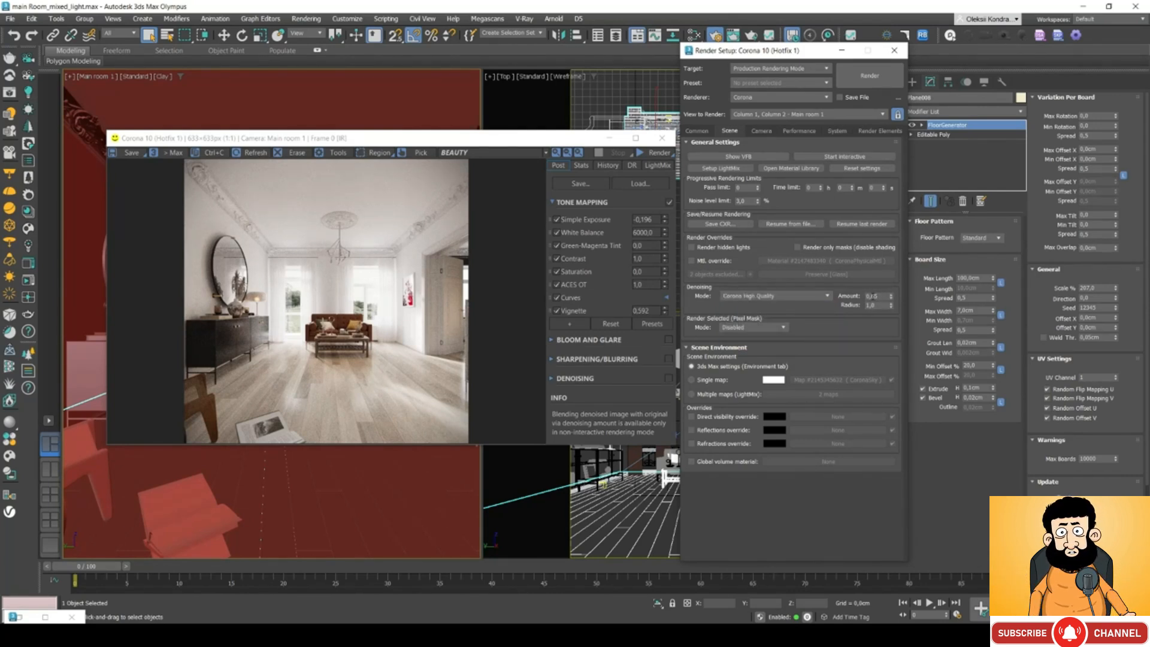
{"action": "double_click", "coordinate": [875, 296]}
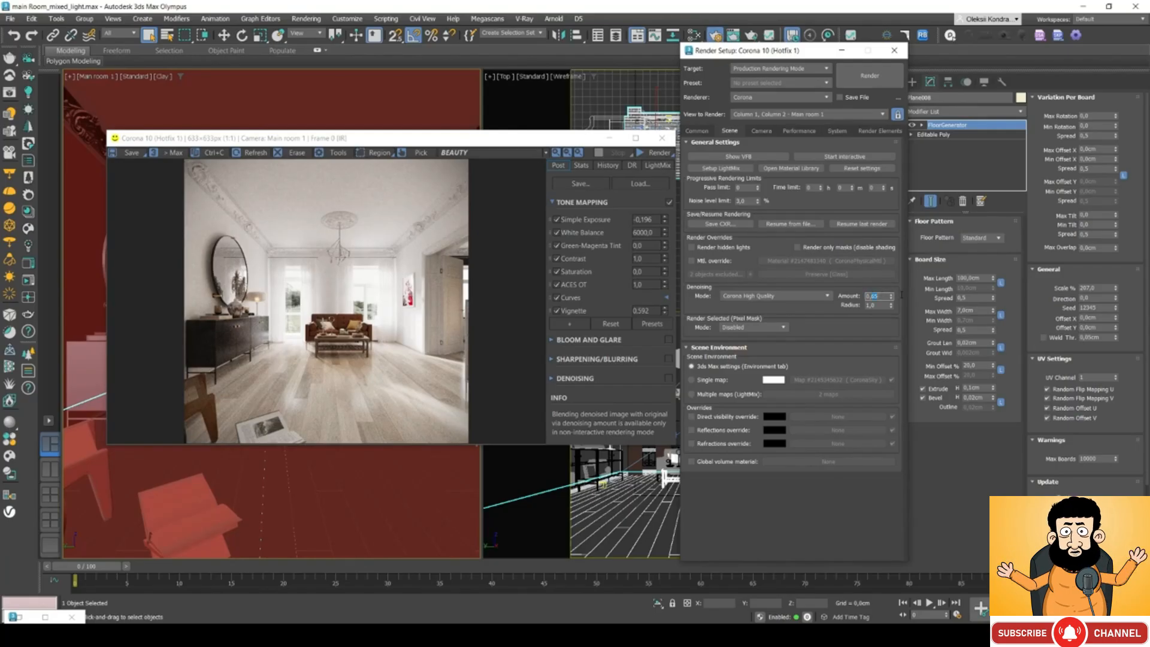
{"action": "type", "text": "0,3"}
{"action": "double_click", "coordinate": [872, 306]}
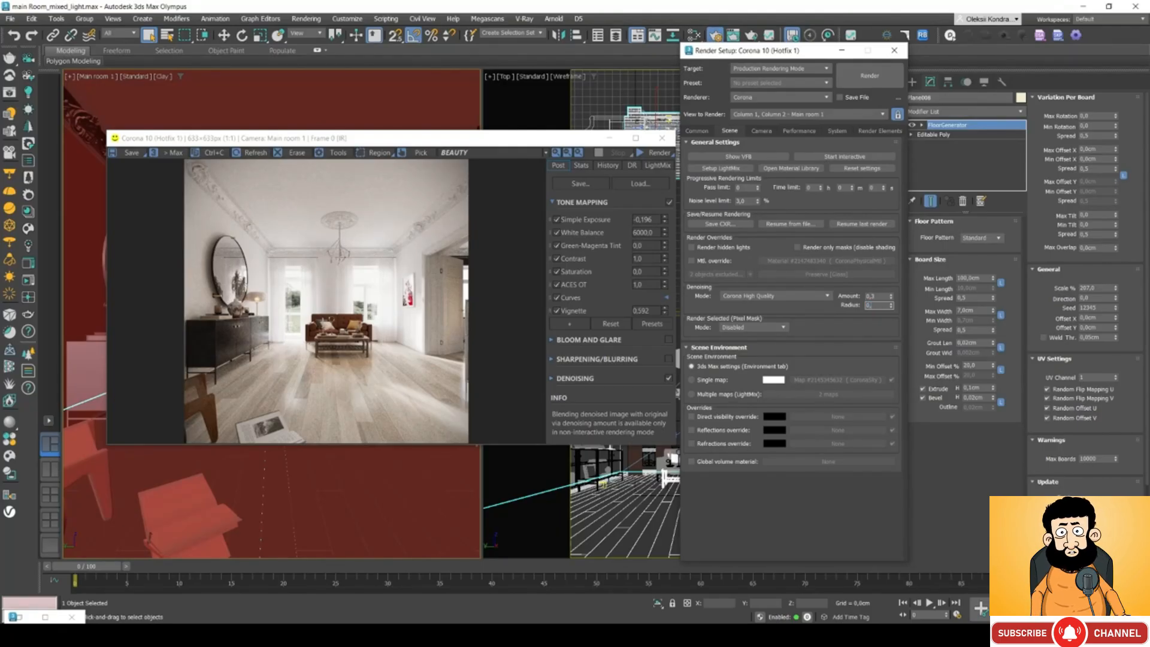
{"action": "left_click", "coordinate": [854, 307]}
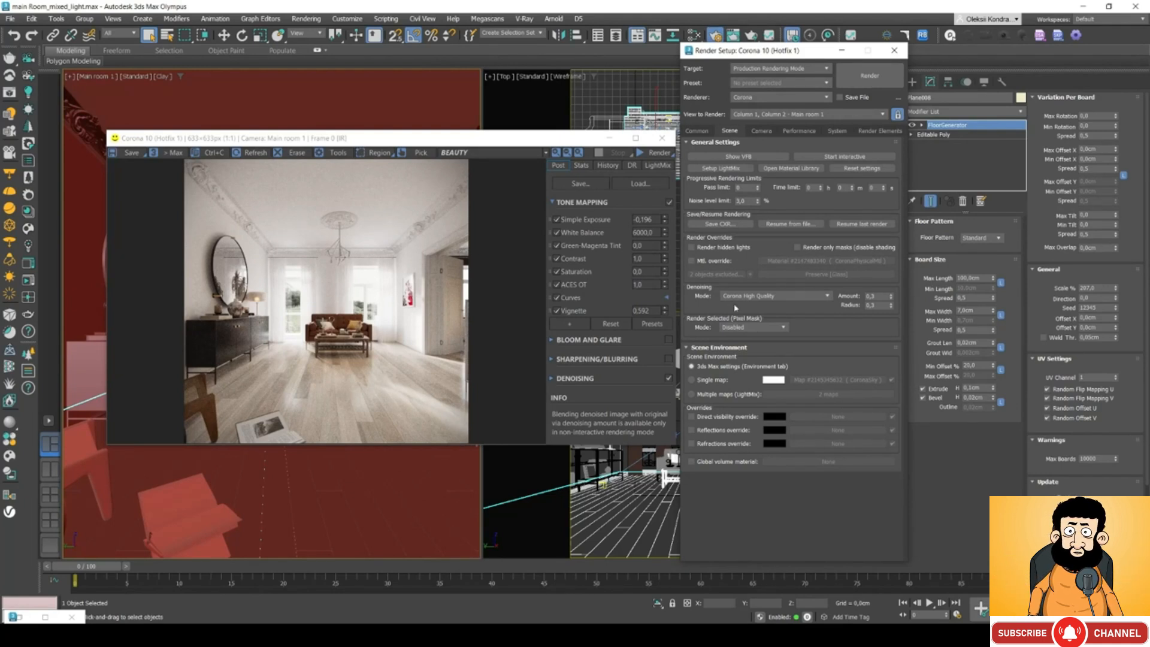
{"action": "mouse_move", "coordinate": [809, 300]}
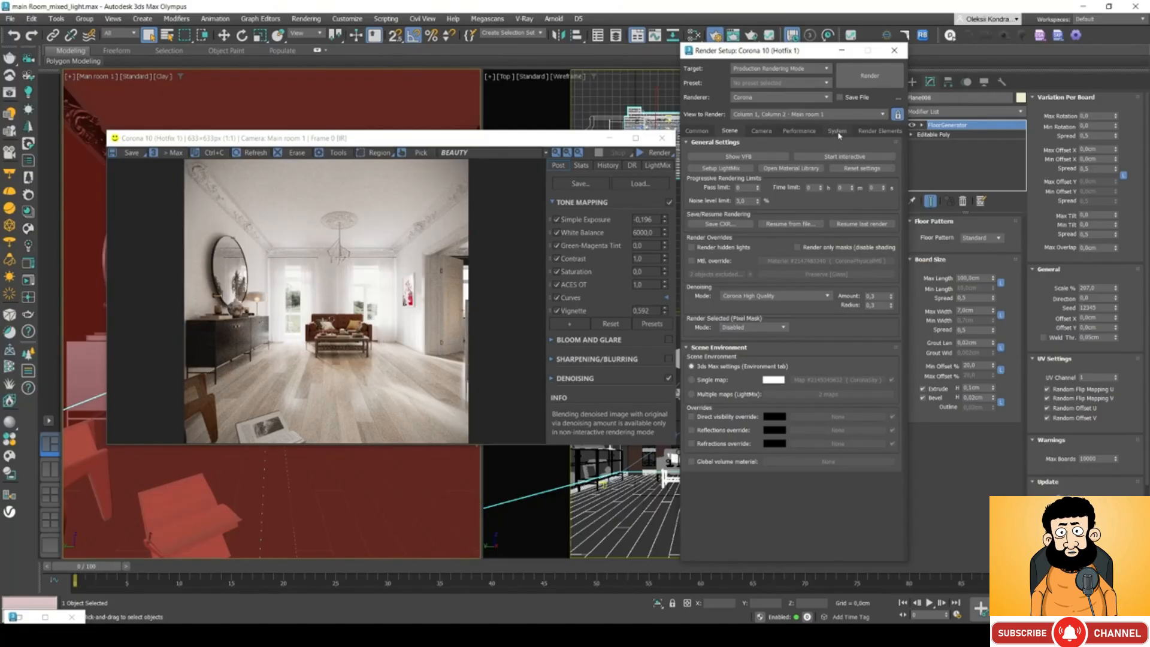
Add a CMasking_WireColor render element to the render setup.
{"action": "left_click", "coordinate": [876, 131]}
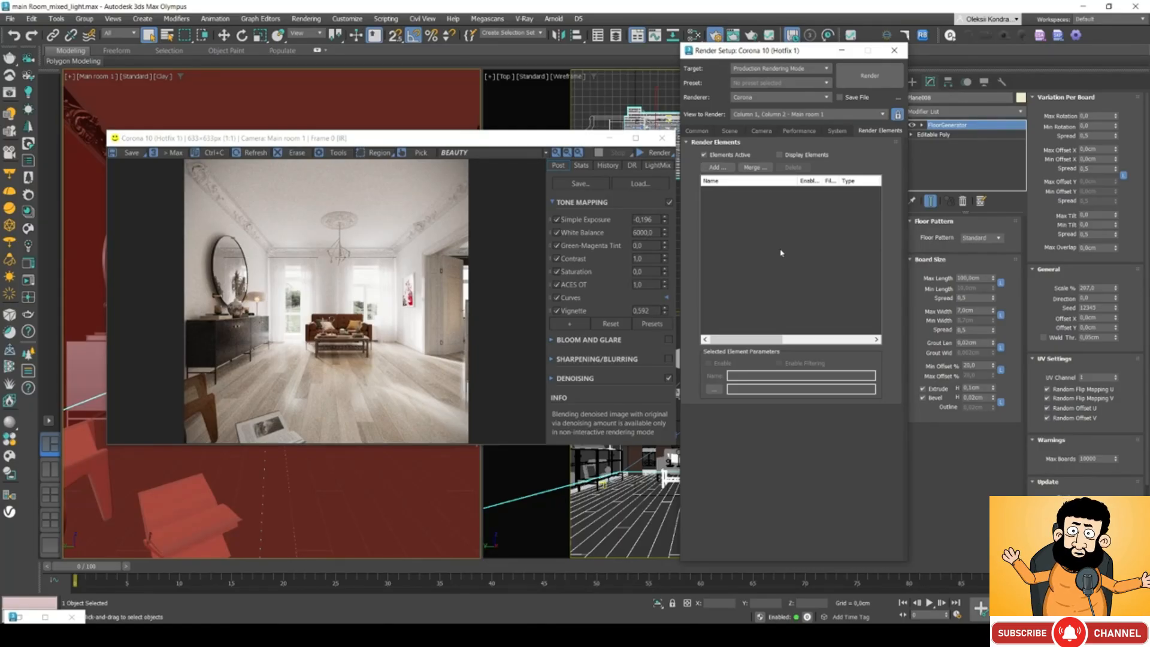
{"action": "left_click", "coordinate": [715, 168]}
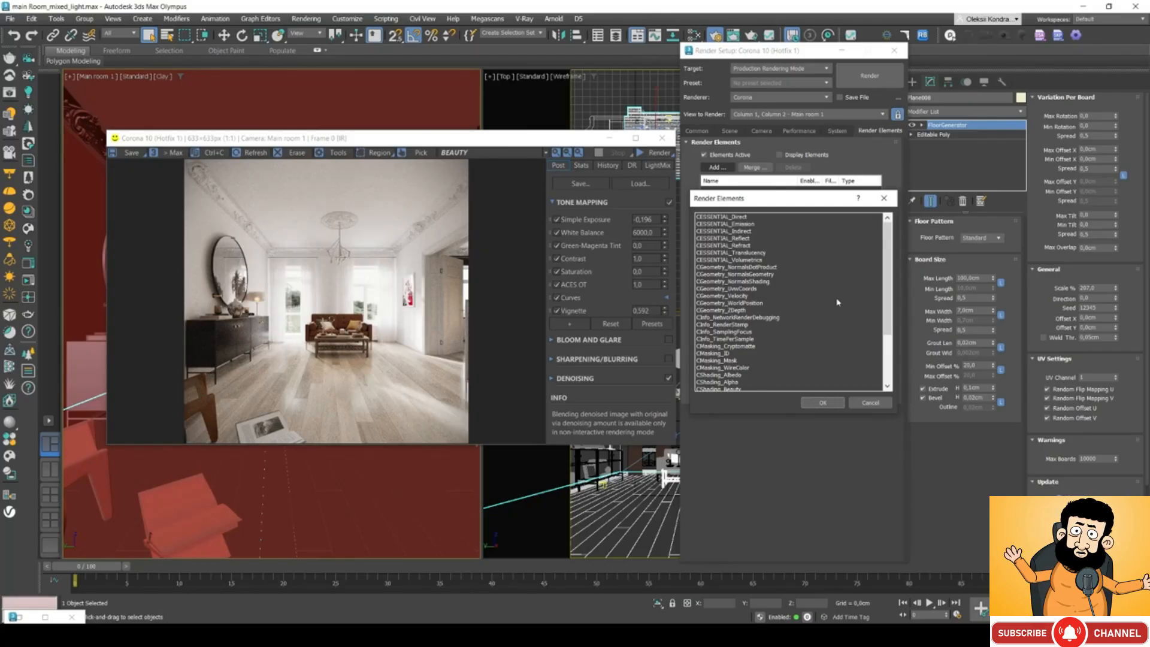
{"action": "scroll", "coordinate": [837, 302], "scroll_direction": "down", "scroll_amount": 4}
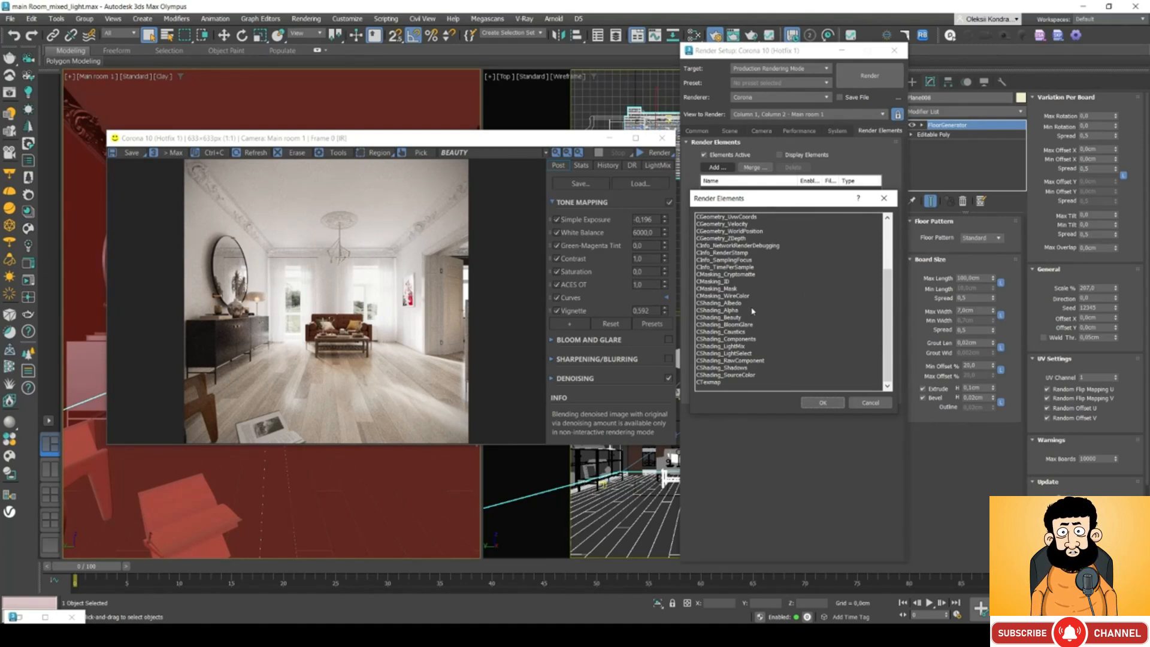
{"action": "double_click", "coordinate": [710, 296]}
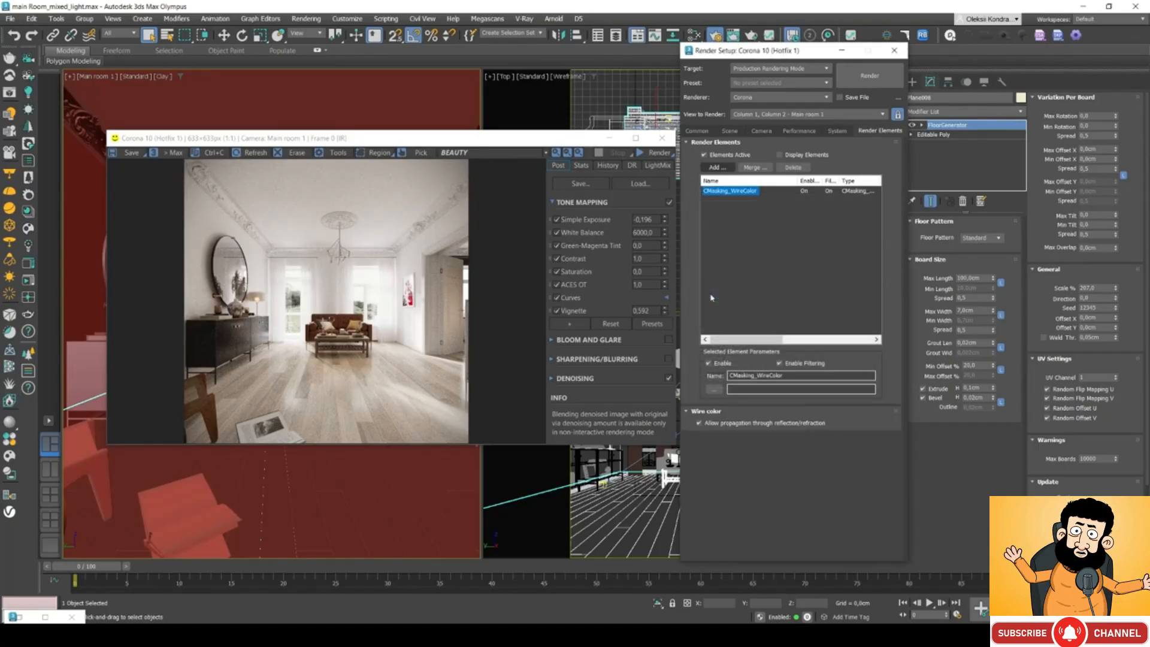
Move the frame buffer window off the camera view and select the sofa to check its wire color.
{"action": "left_click_drag", "start_coordinate": [494, 142], "coordinate": [501, 245]}
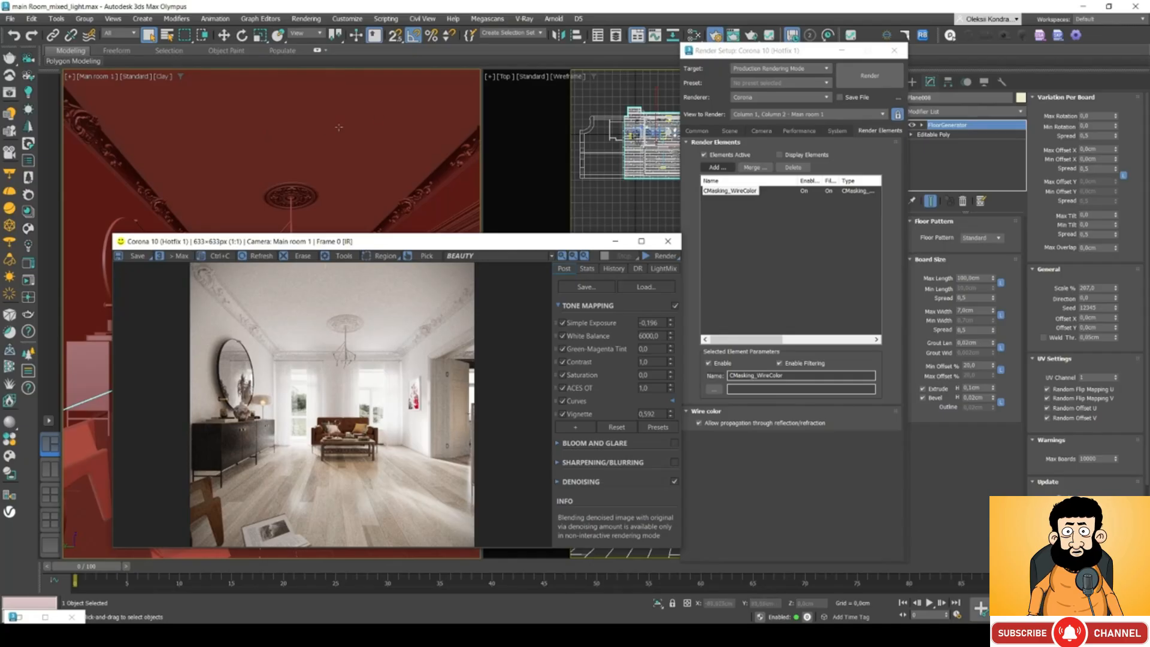
{"action": "left_click_drag", "start_coordinate": [380, 242], "coordinate": [652, 73]}
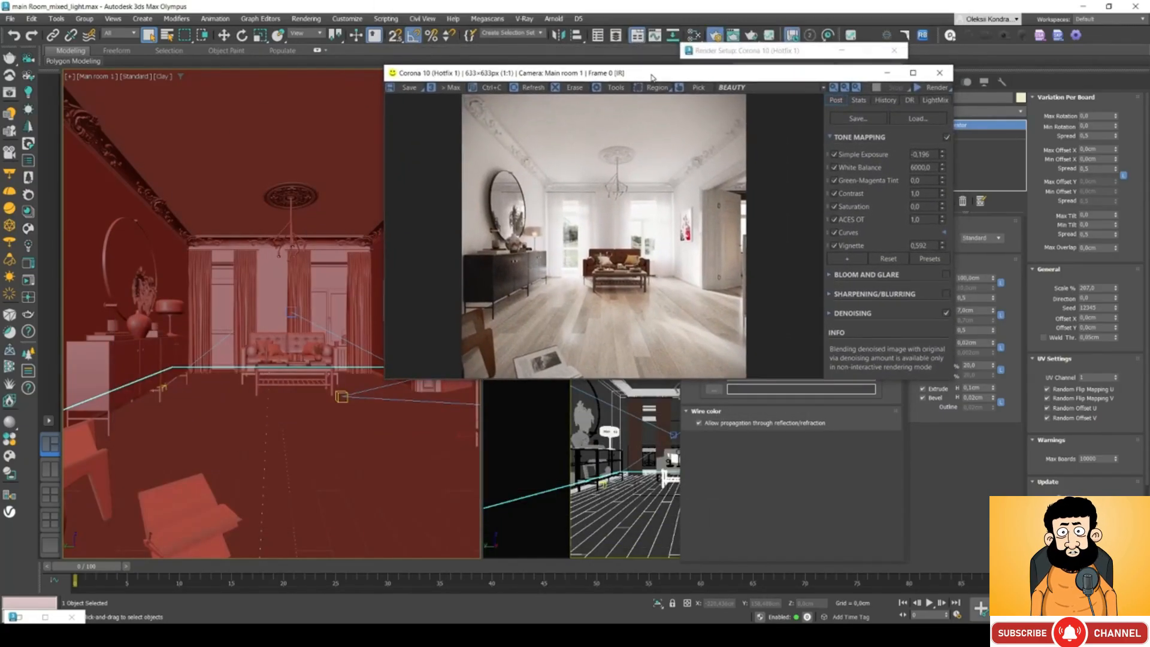
{"action": "left_click", "coordinate": [289, 346]}
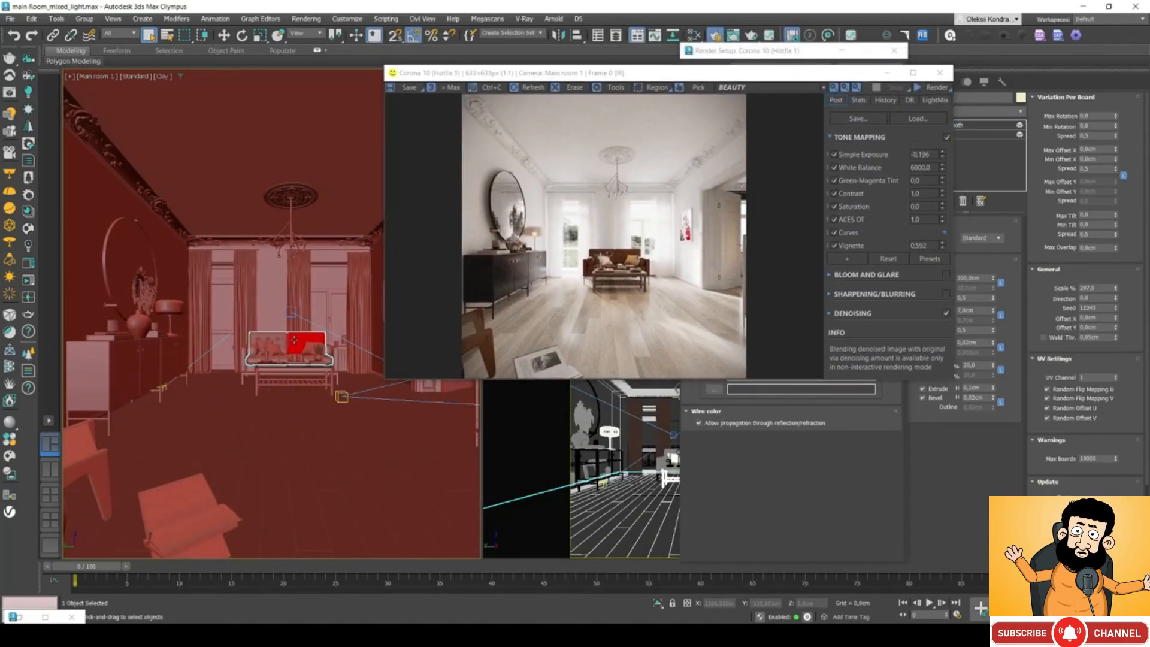
Move the frame buffer clear of the render setup and display its CMasking_WireColor pass.
{"action": "left_click_drag", "start_coordinate": [731, 72], "coordinate": [655, 81]}
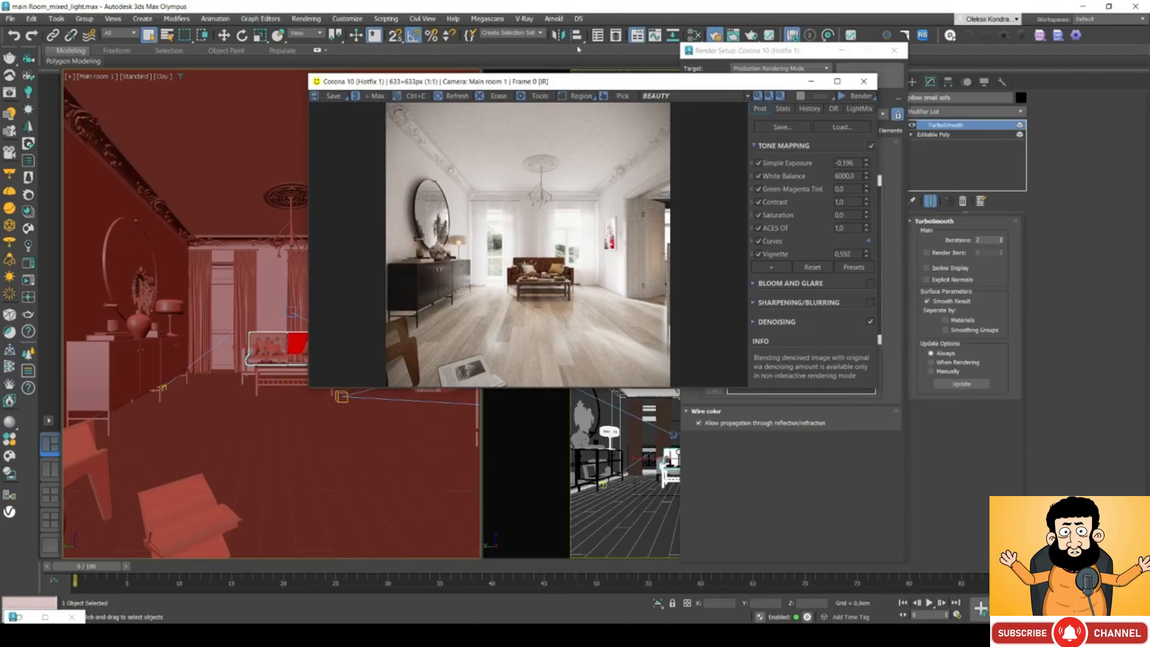
{"action": "left_click_drag", "start_coordinate": [550, 85], "coordinate": [335, 104]}
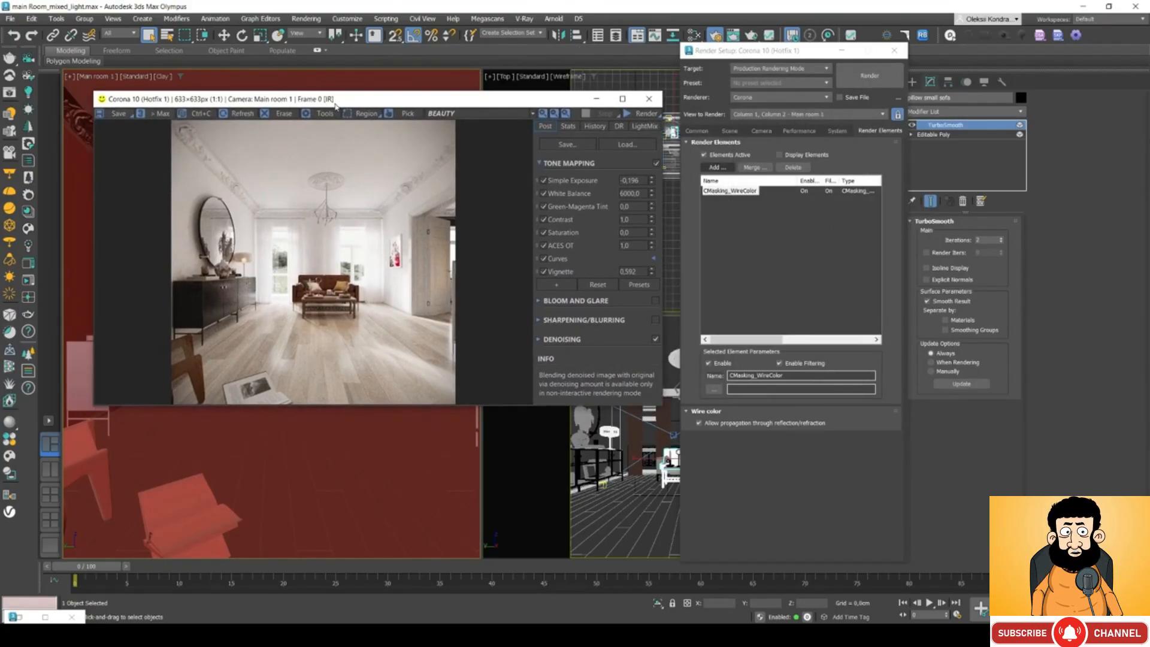
{"action": "left_click", "coordinate": [476, 114]}
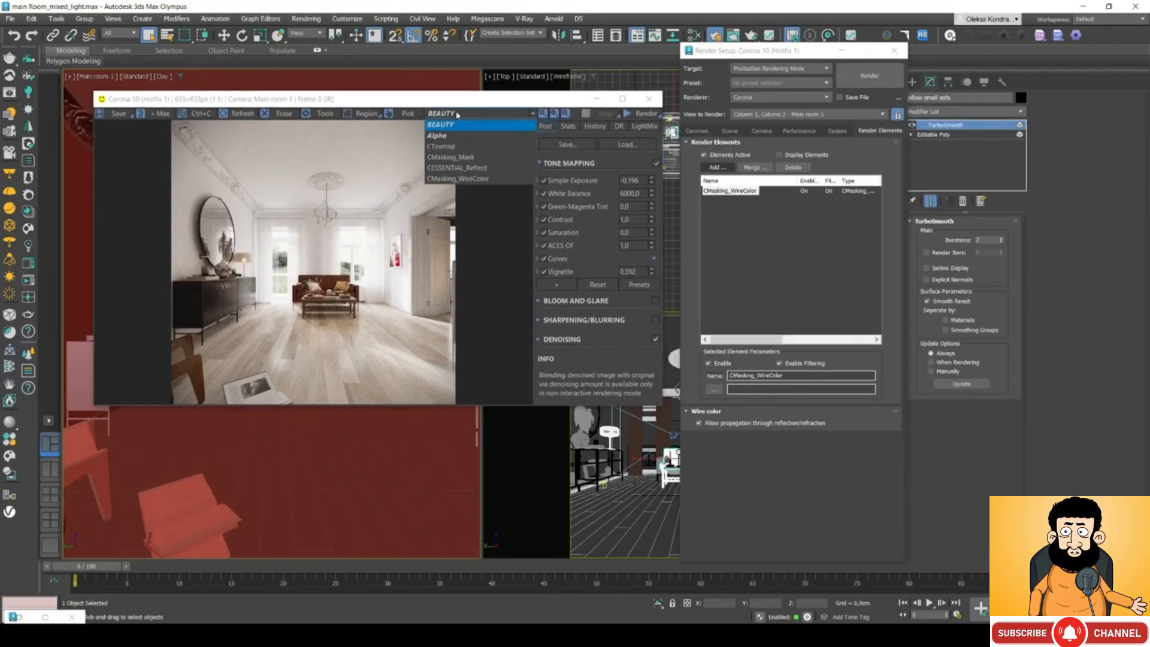
{"action": "left_click", "coordinate": [477, 179]}
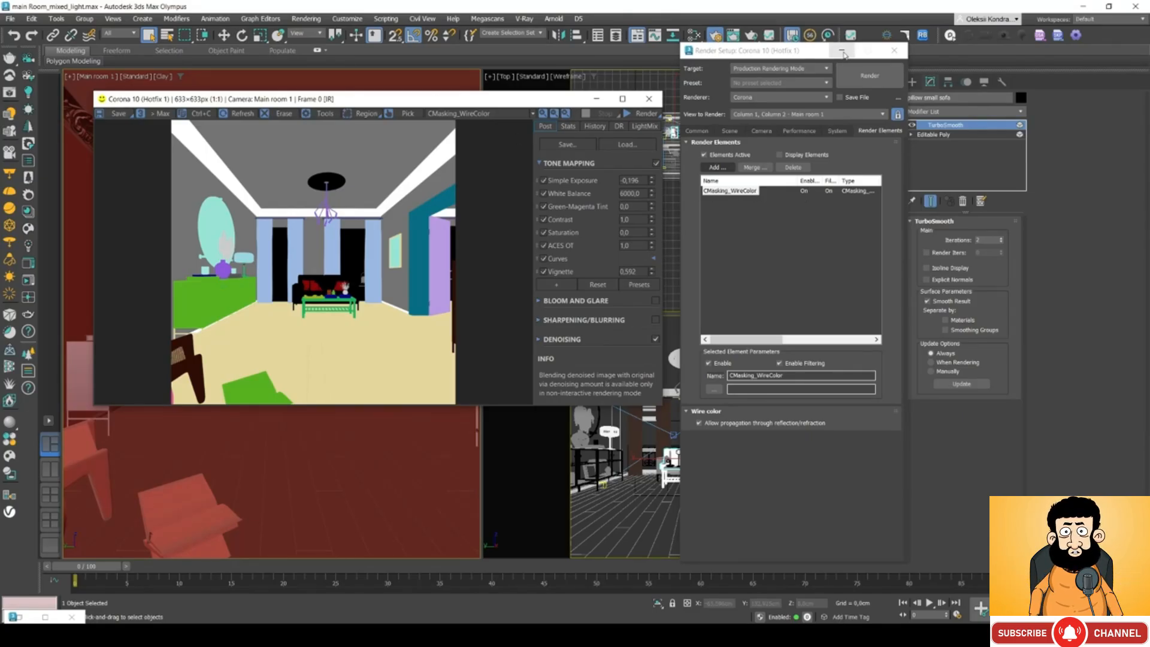
Uncover the upper part of the camera view and select the room shell to compare its wire color with the mask.
{"action": "left_click_drag", "start_coordinate": [413, 100], "coordinate": [440, 311]}
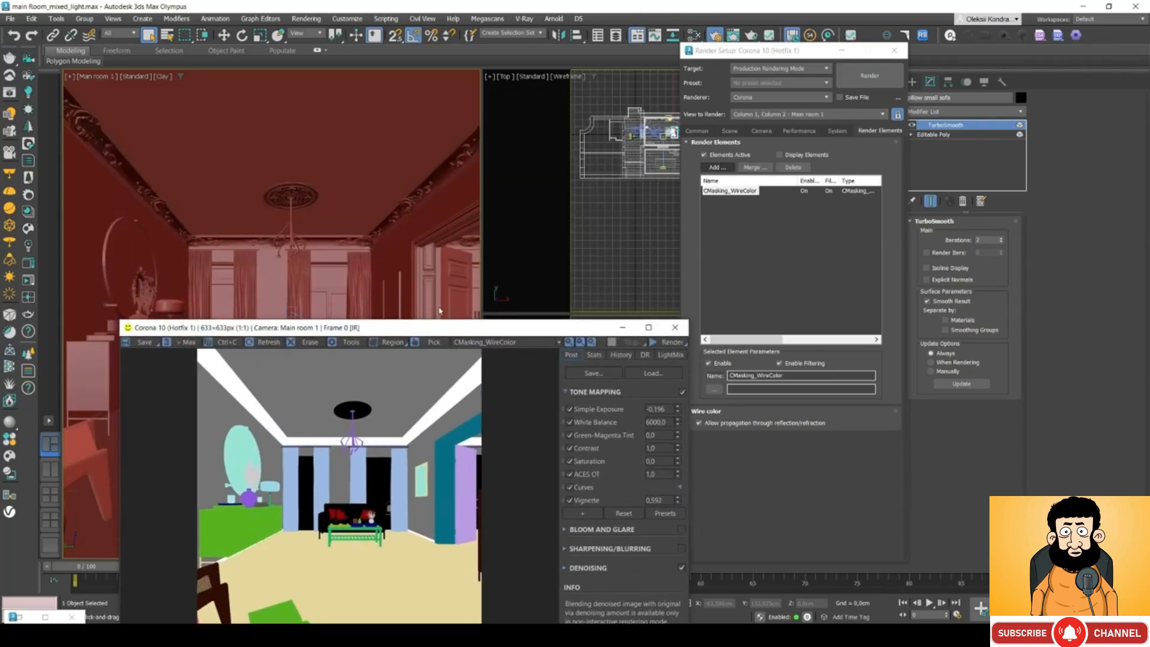
{"action": "left_click", "coordinate": [363, 105]}
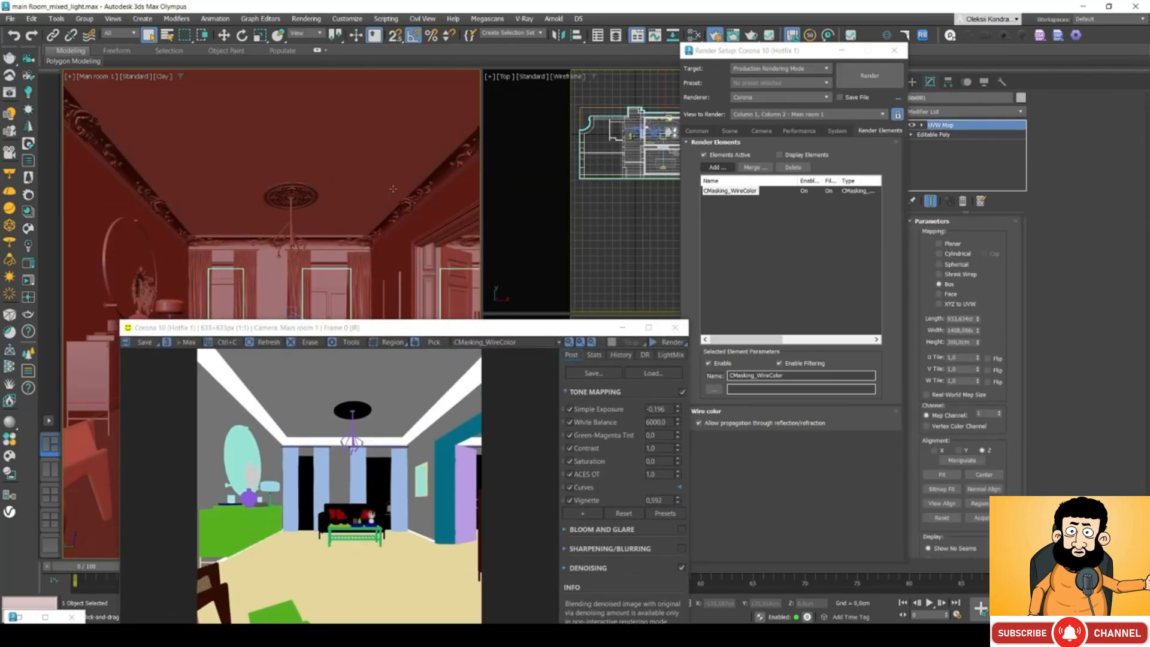
{"action": "left_click_drag", "start_coordinate": [397, 329], "coordinate": [504, 124]}
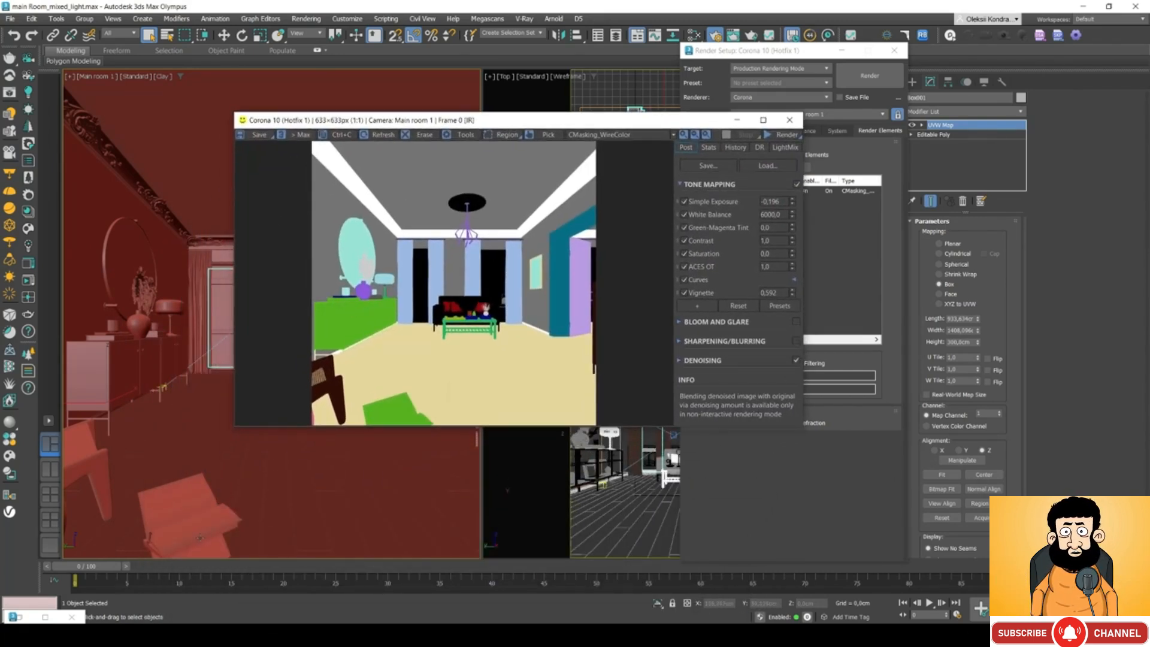
Select the open book group in the foreground and change its object color to red.
{"action": "left_click", "coordinate": [185, 529]}
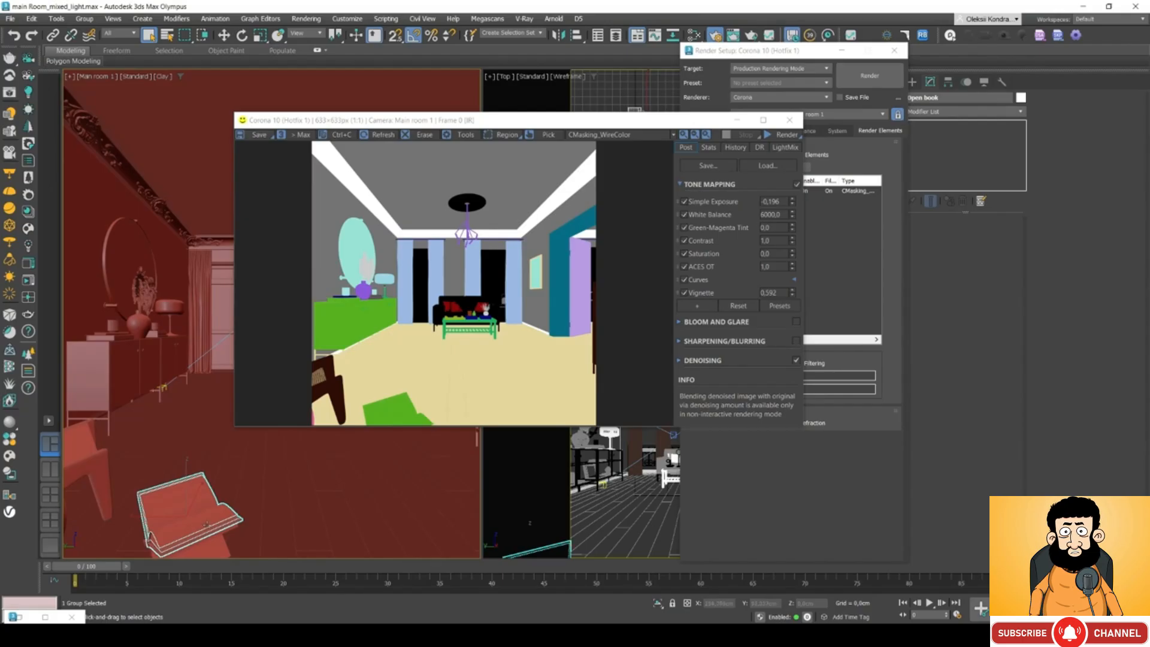
{"action": "left_click_drag", "start_coordinate": [456, 124], "coordinate": [444, 121]}
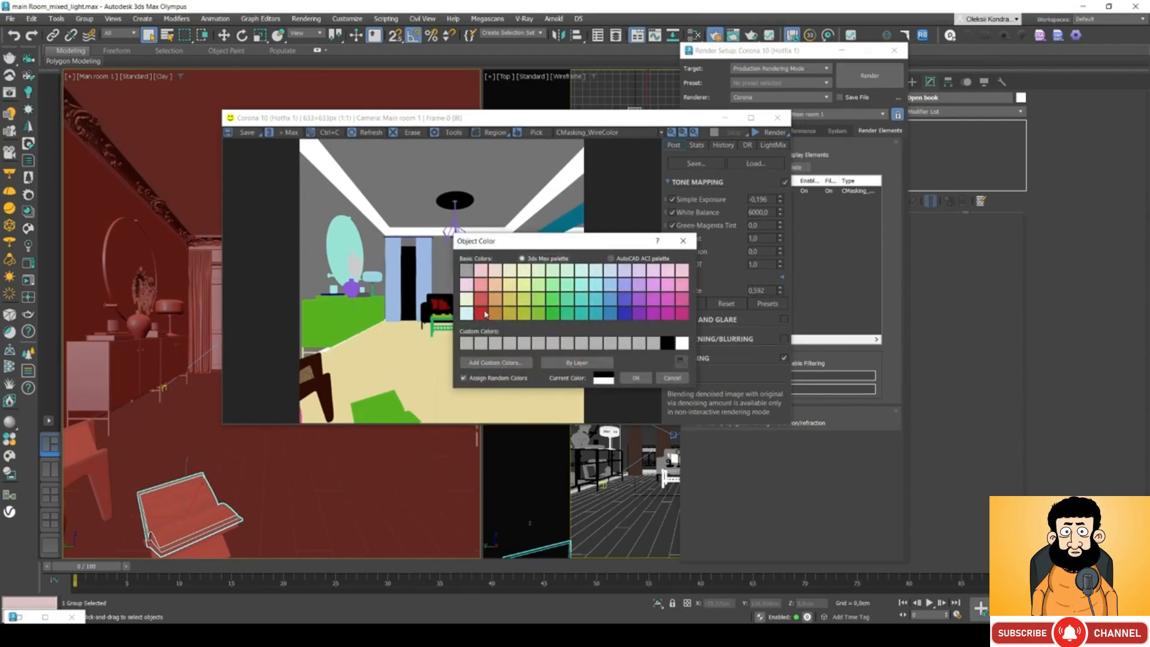
{"action": "left_click", "coordinate": [482, 314]}
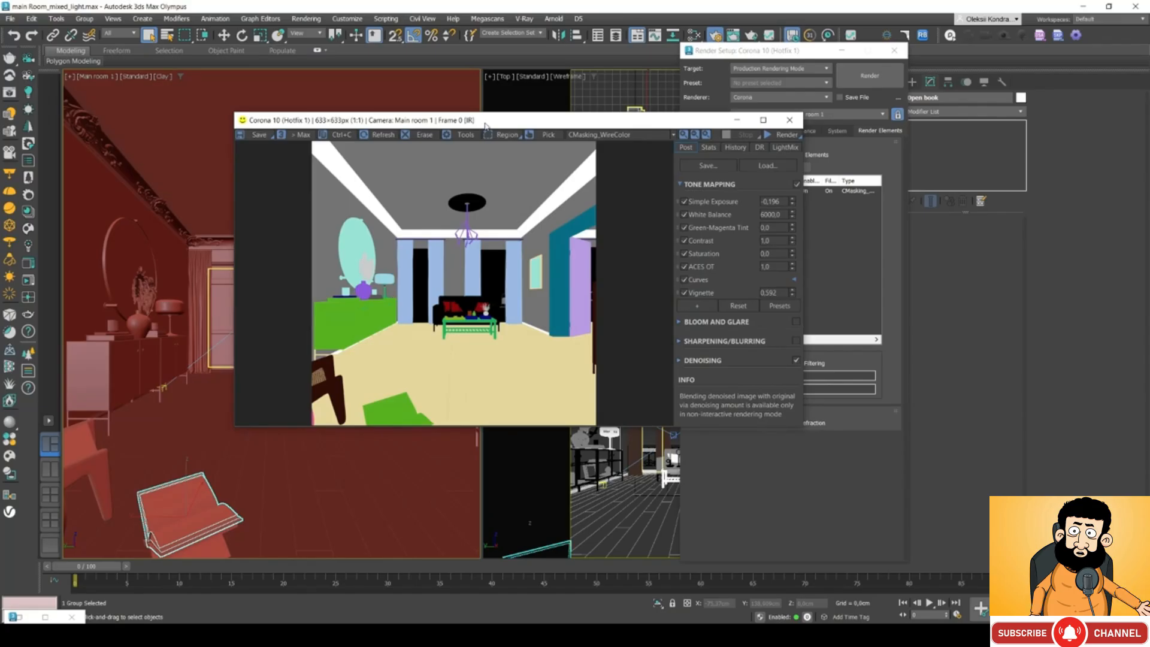
Arrange the frame buffer and render setup windows side by side and switch the frame buffer to the BEAUTY pass.
{"action": "left_click_drag", "start_coordinate": [485, 125], "coordinate": [410, 107]}
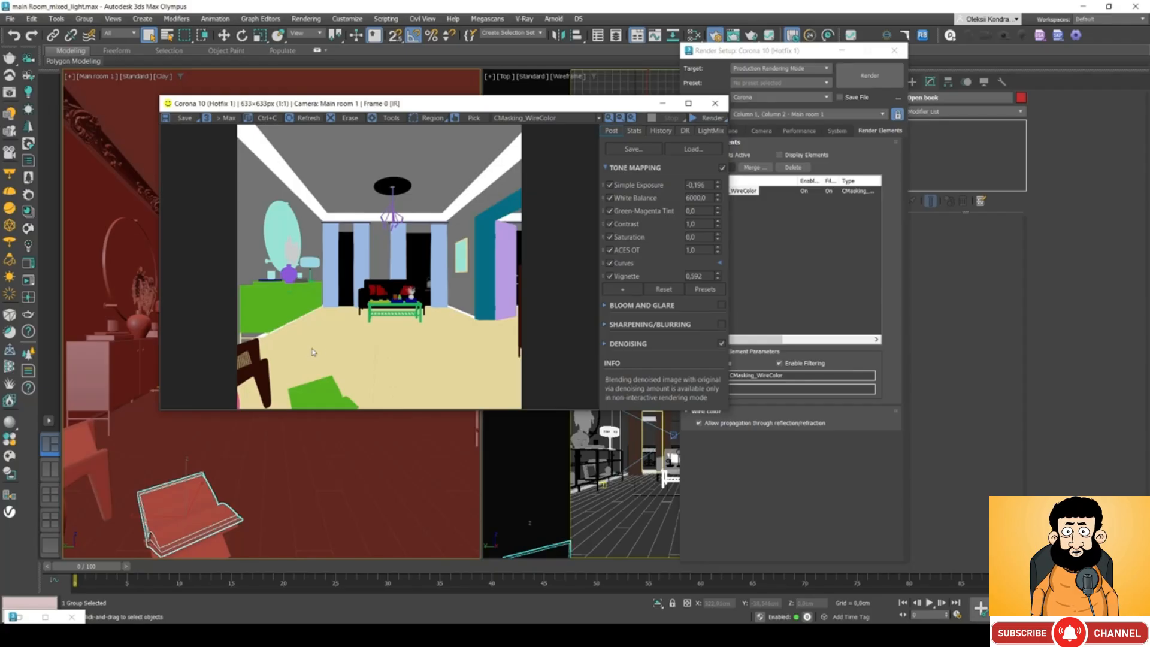
{"action": "left_click_drag", "start_coordinate": [750, 51], "coordinate": [856, 48]}
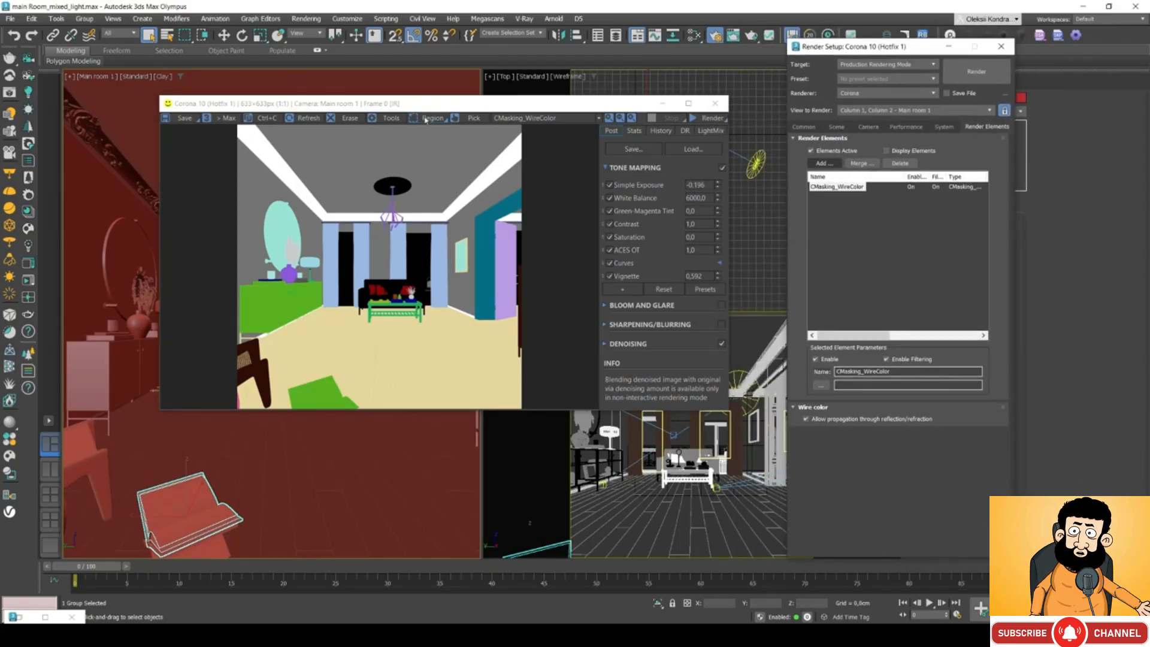
{"action": "left_click_drag", "start_coordinate": [419, 103], "coordinate": [463, 91]}
{"action": "left_click", "coordinate": [587, 106]}
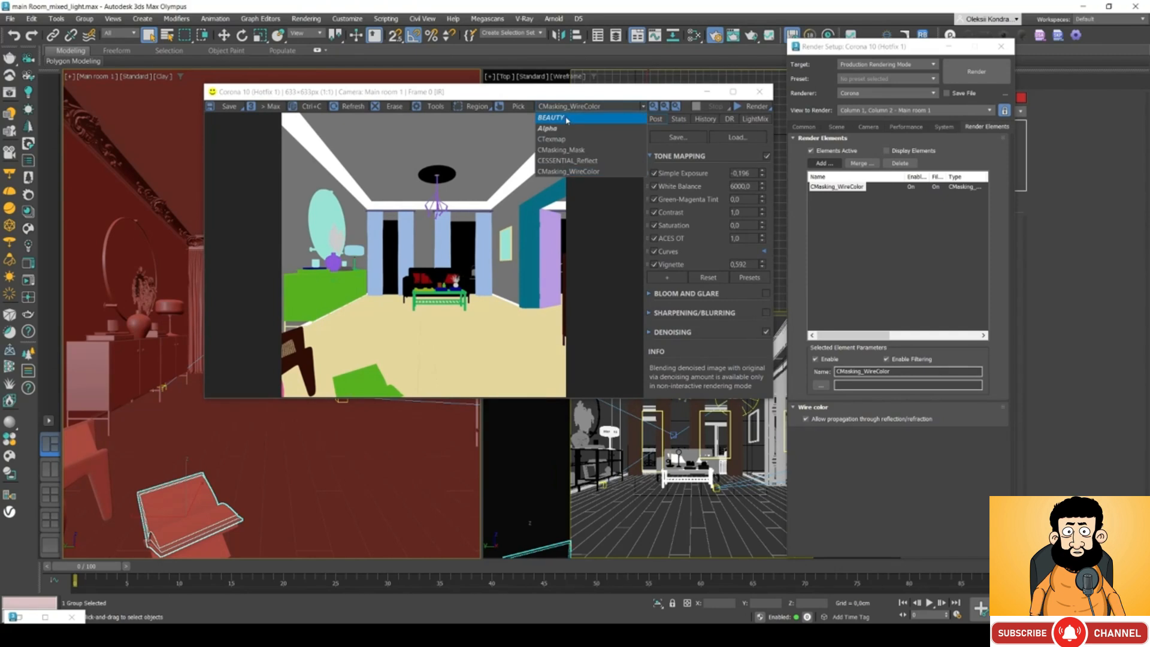
{"action": "left_click", "coordinate": [563, 118]}
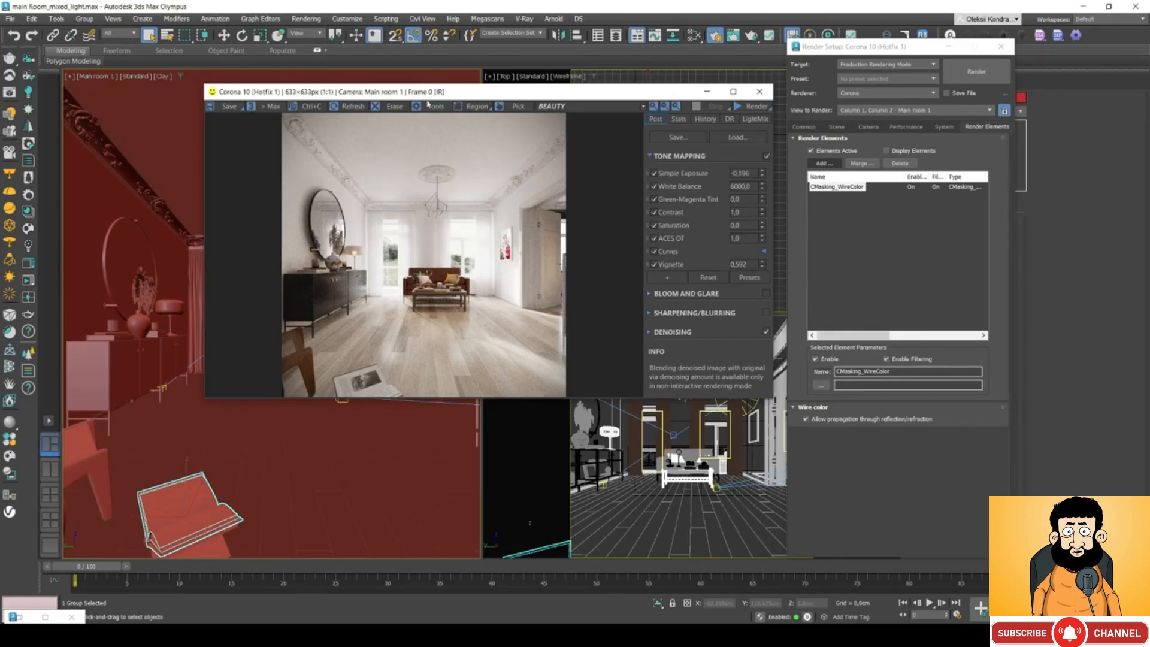
Move the frame buffer window up and select the wooden floor in the camera view.
{"action": "left_click_drag", "start_coordinate": [423, 96], "coordinate": [381, 78]}
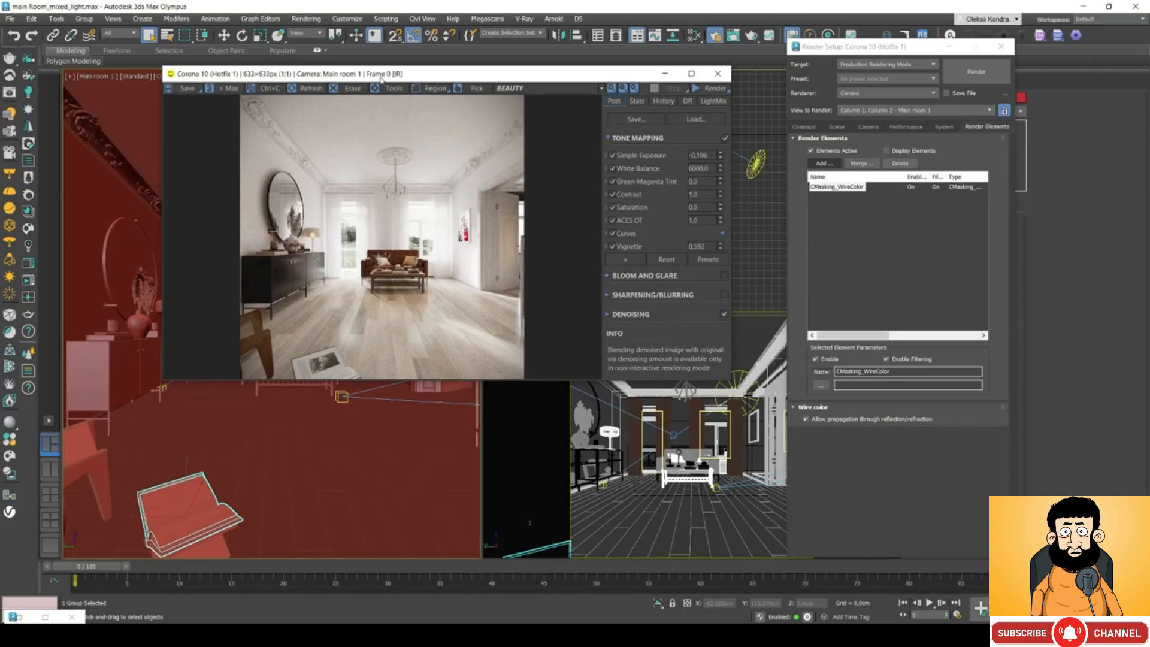
{"action": "left_click", "coordinate": [345, 467]}
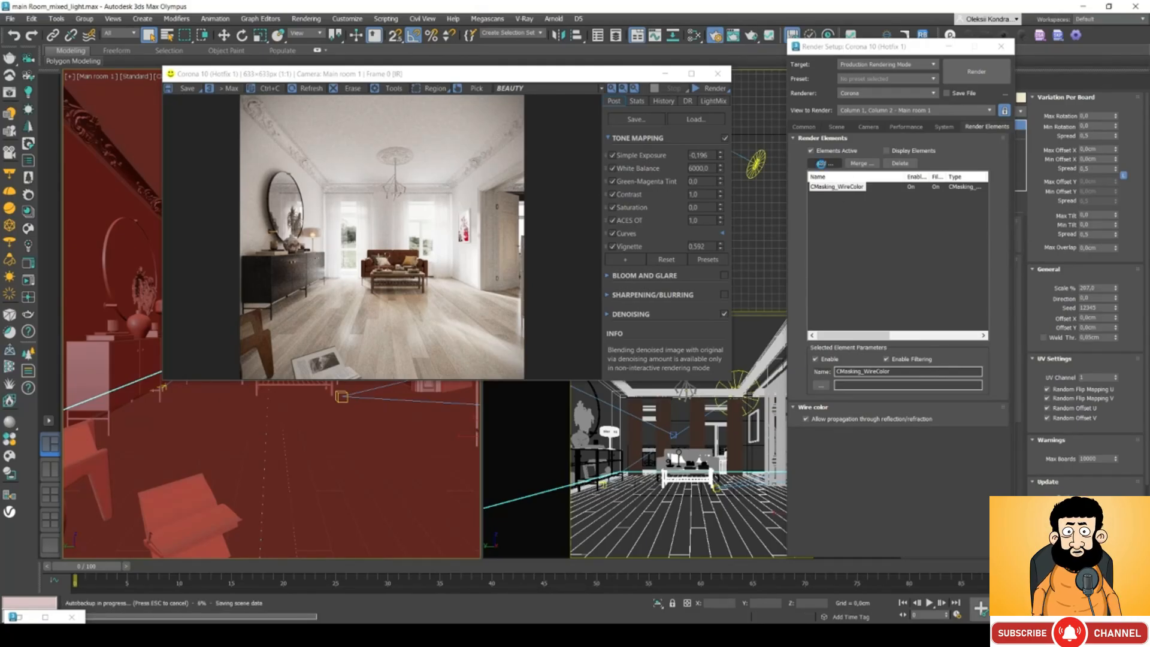
Add a CMasking_Mask render element and enable its manual selection with the wooden floor as the included object.
{"action": "left_click", "coordinate": [822, 165]}
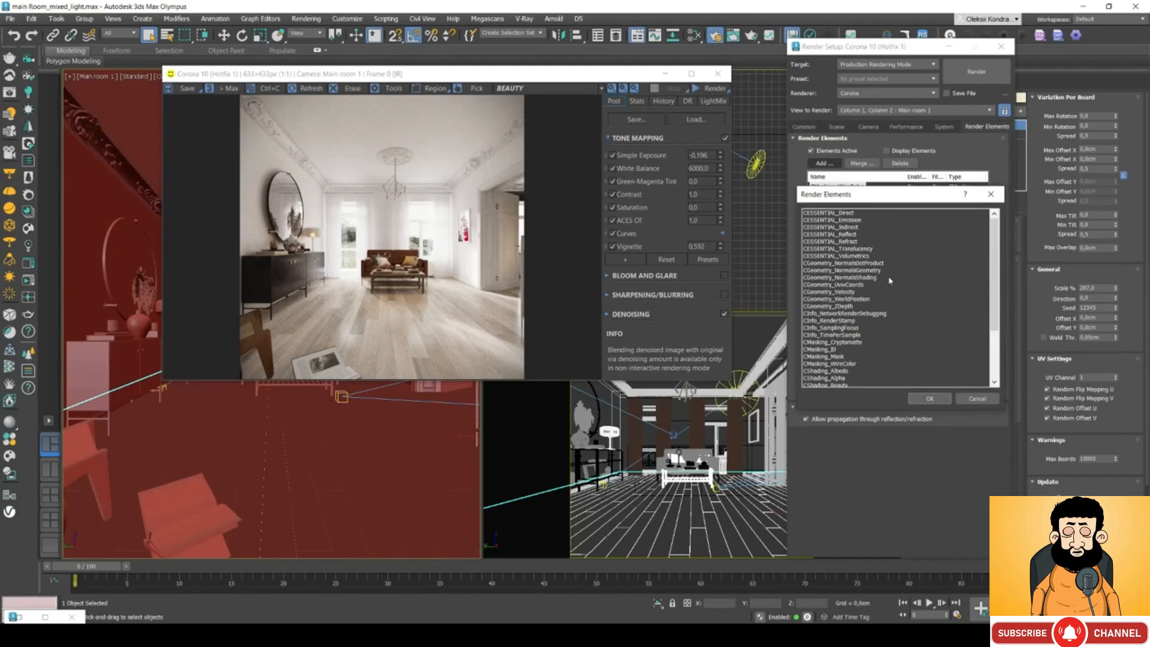
{"action": "scroll", "coordinate": [889, 281], "scroll_direction": "down", "scroll_amount": 1}
{"action": "scroll", "coordinate": [890, 281], "scroll_direction": "down", "scroll_amount": 1}
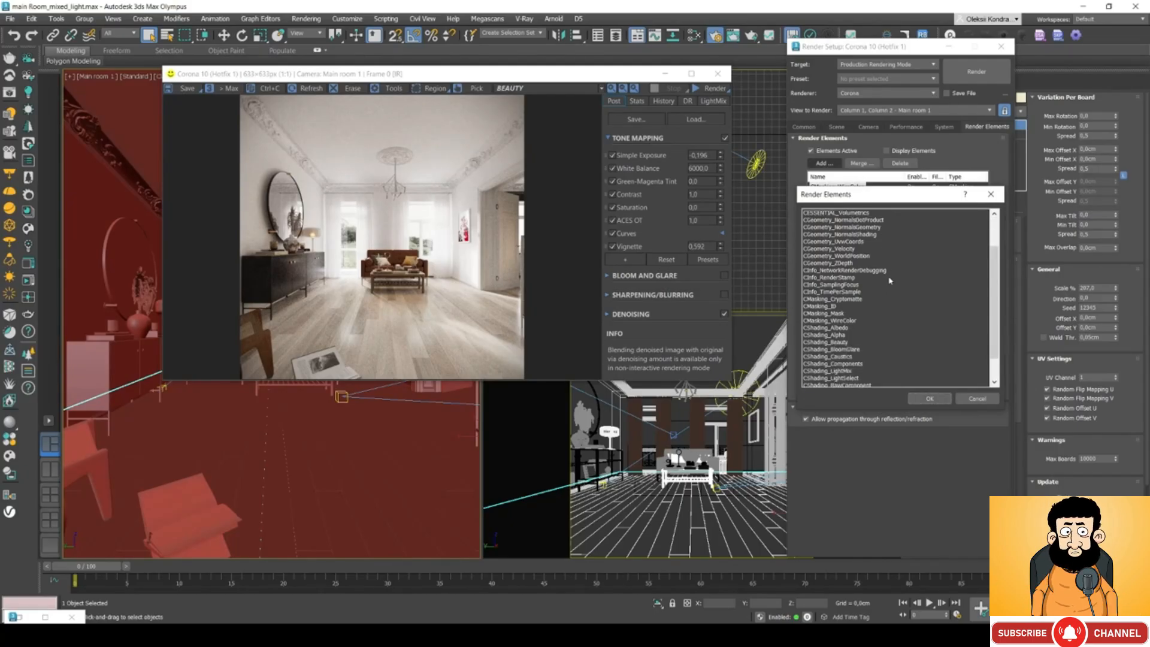
{"action": "scroll", "coordinate": [889, 280], "scroll_direction": "down", "scroll_amount": 1}
{"action": "double_click", "coordinate": [828, 292]}
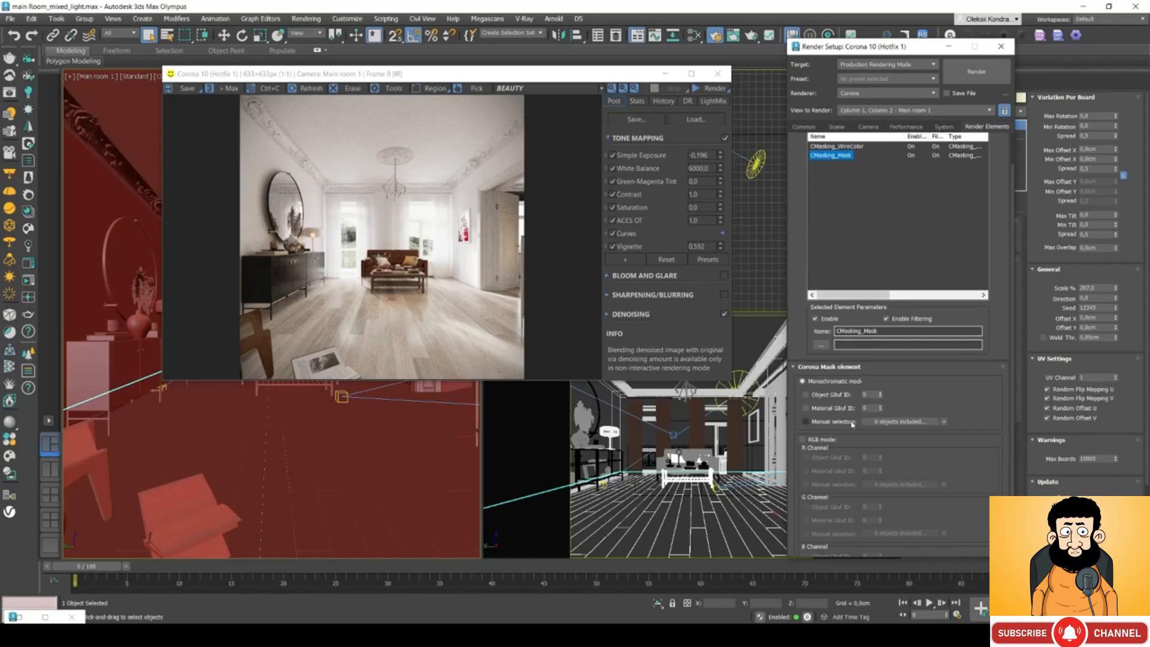
{"action": "left_click", "coordinate": [805, 422]}
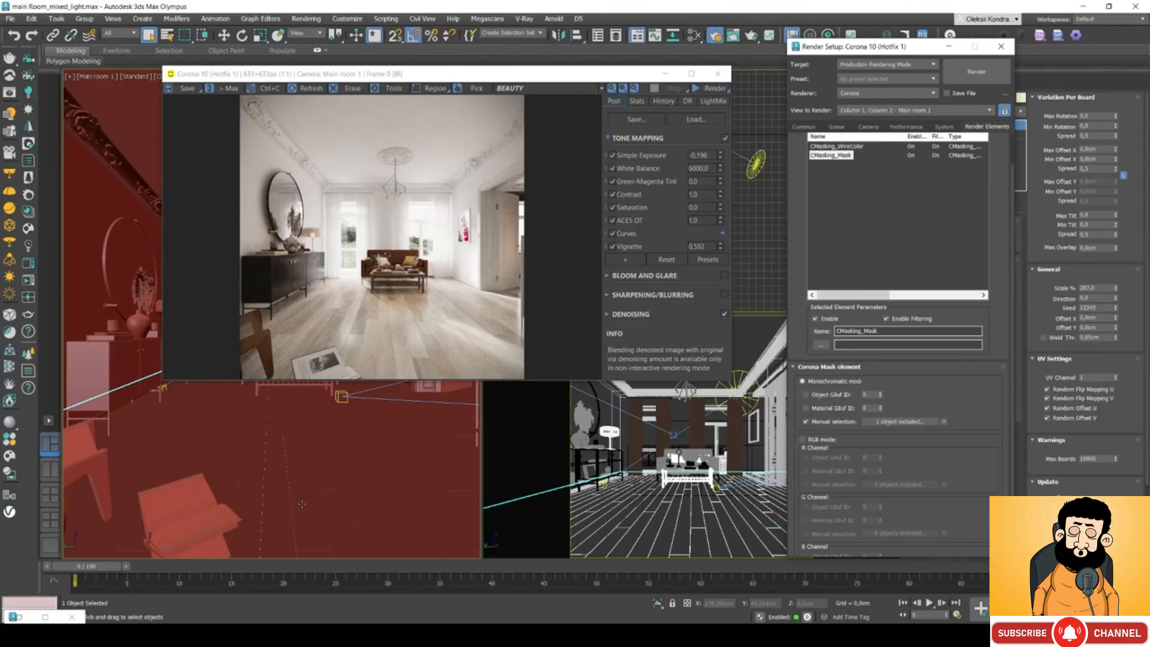
Inspect the CMasking_Mask pass in the frame buffer and return to the BEAUTY pass.
{"action": "left_click", "coordinate": [517, 90]}
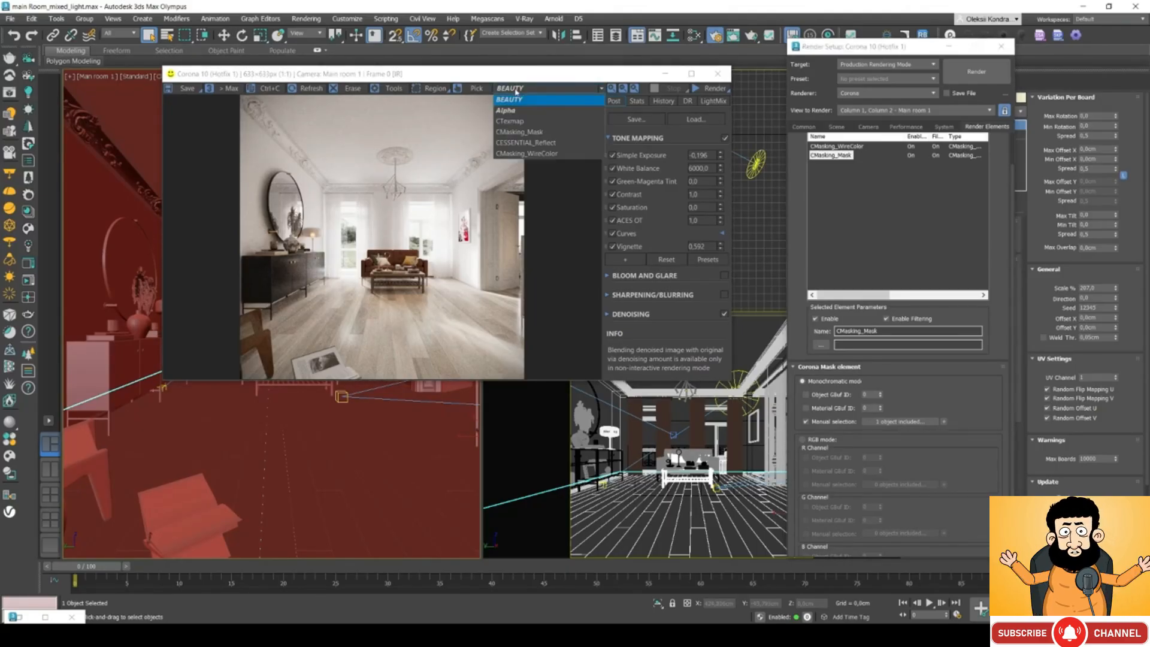
{"action": "left_click", "coordinate": [535, 132]}
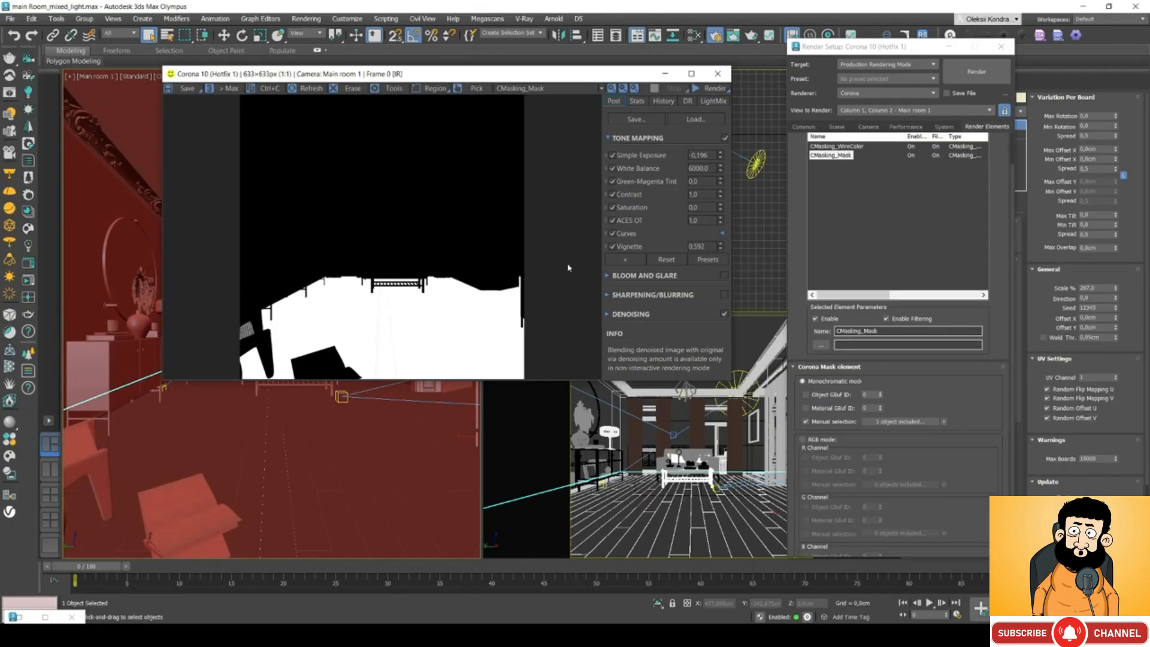
{"action": "left_click", "coordinate": [519, 88]}
{"action": "left_click", "coordinate": [515, 97]}
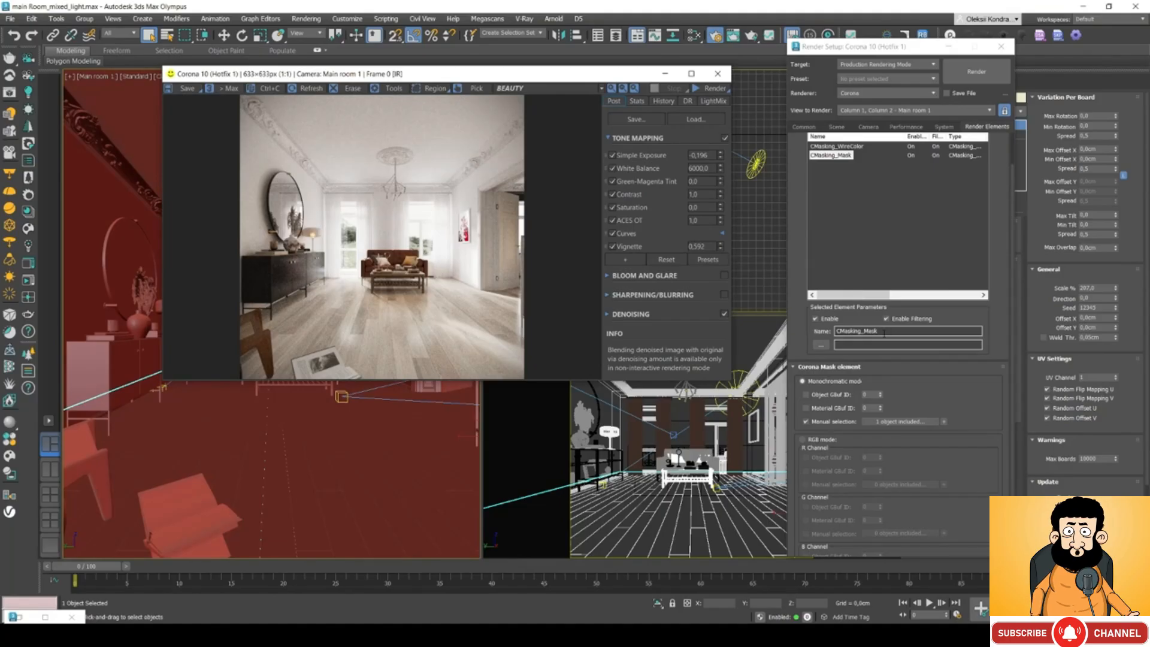
Rename the mask render element to CMasking_Floor.
{"action": "left_click", "coordinate": [862, 331]}
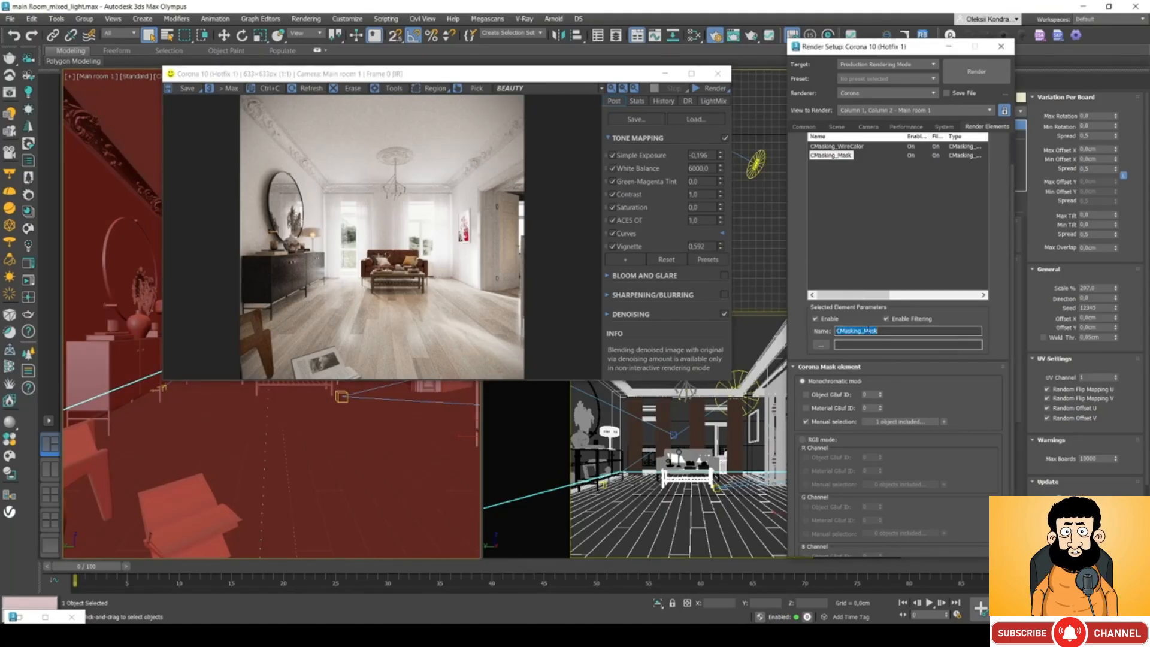
{"action": "left_click_drag", "start_coordinate": [864, 331], "coordinate": [877, 333]}
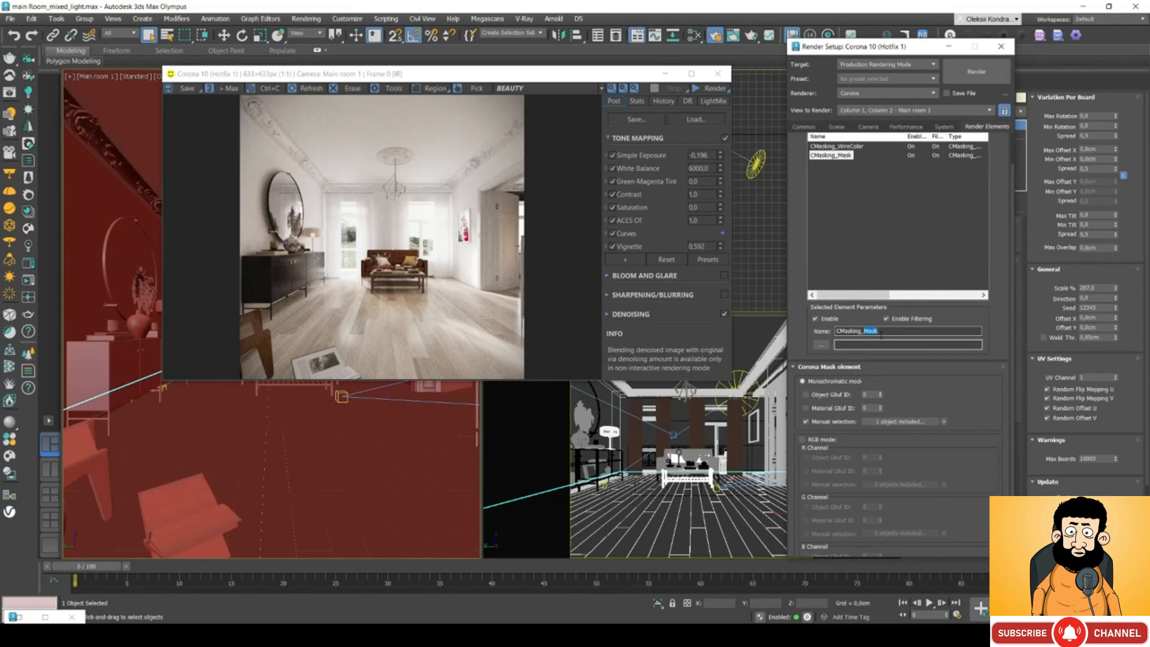
{"action": "type", "text": "Floor"}
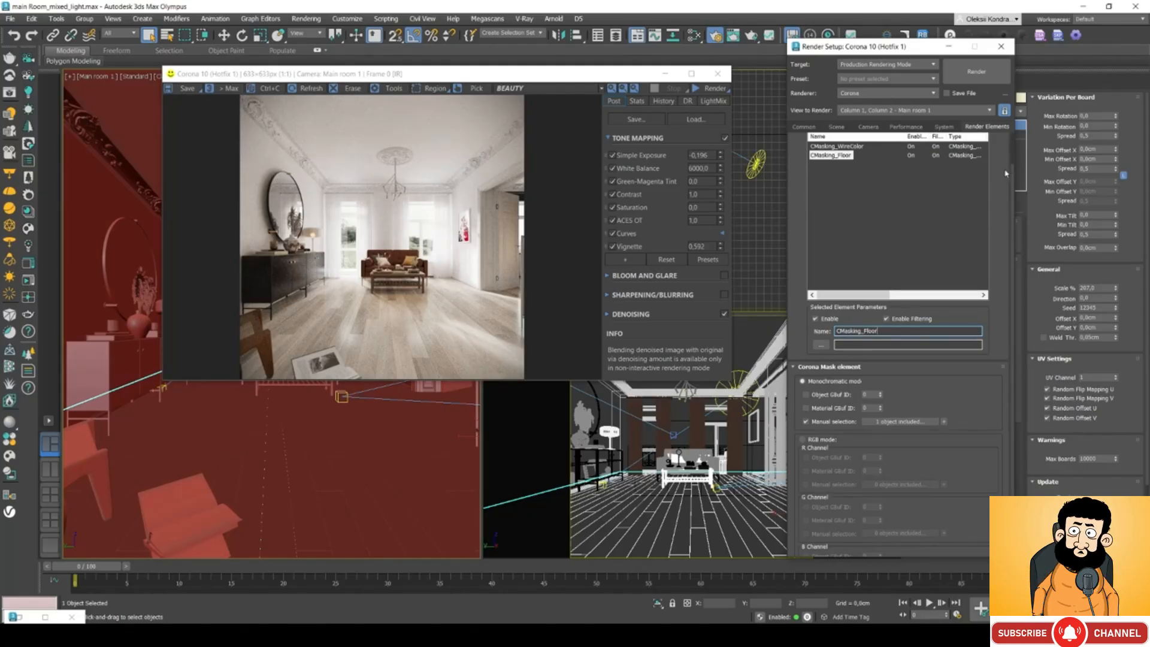
Add a CESSENTIAL_Reflect render element to the list.
{"action": "scroll", "coordinate": [1010, 152], "scroll_direction": "up", "scroll_amount": 2}
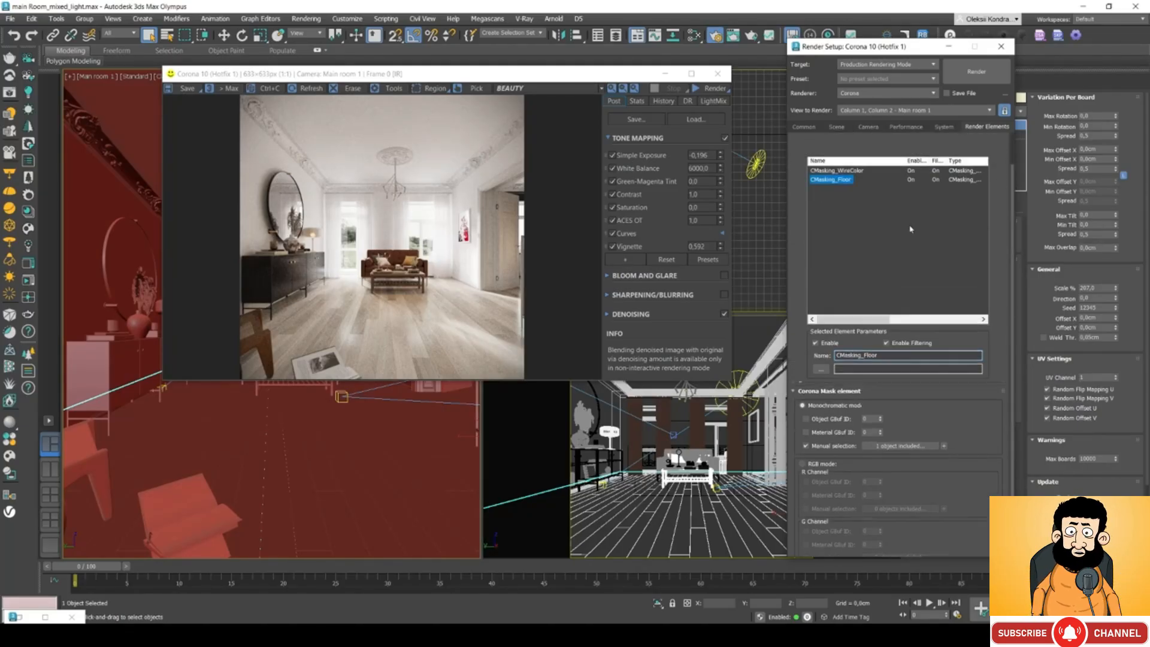
{"action": "left_click", "coordinate": [819, 163]}
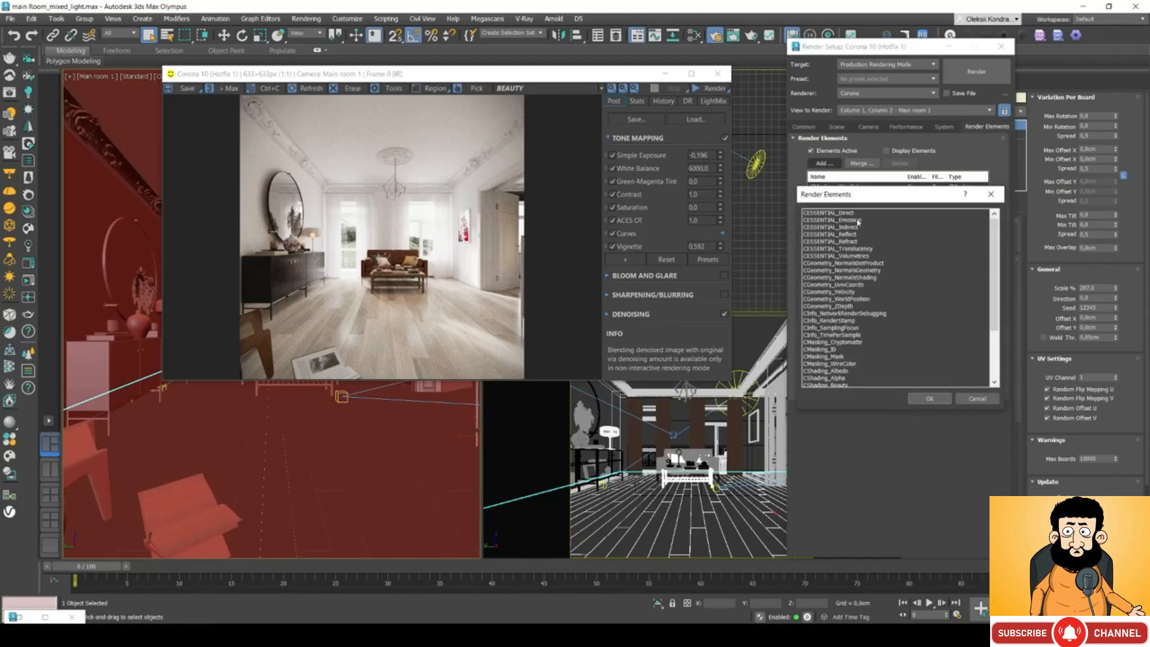
{"action": "double_click", "coordinate": [846, 234]}
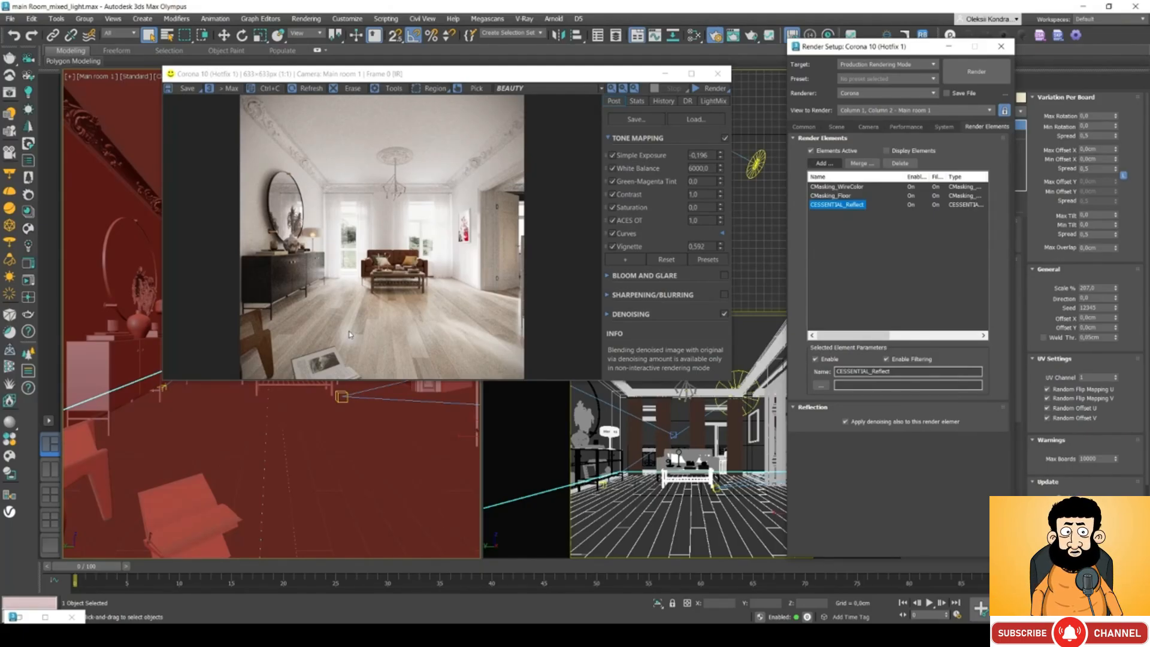
Inspect the CESSENTIAL_Reflect pass in the frame buffer and switch back to BEAUTY.
{"action": "left_click", "coordinate": [521, 89]}
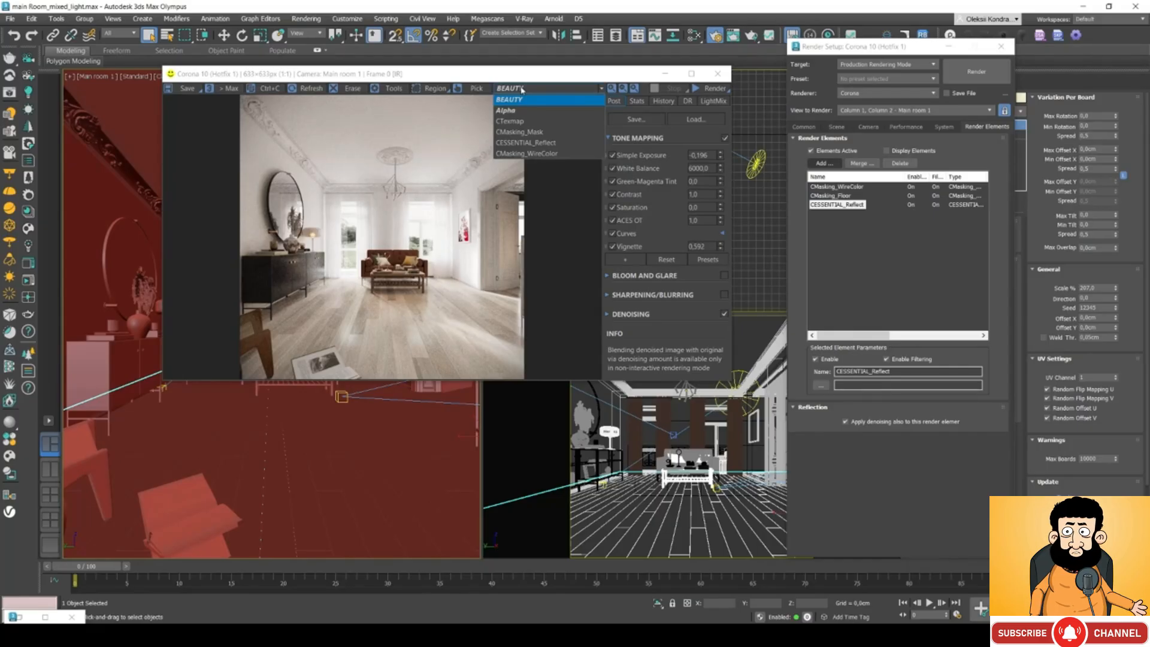
{"action": "left_click", "coordinate": [526, 142]}
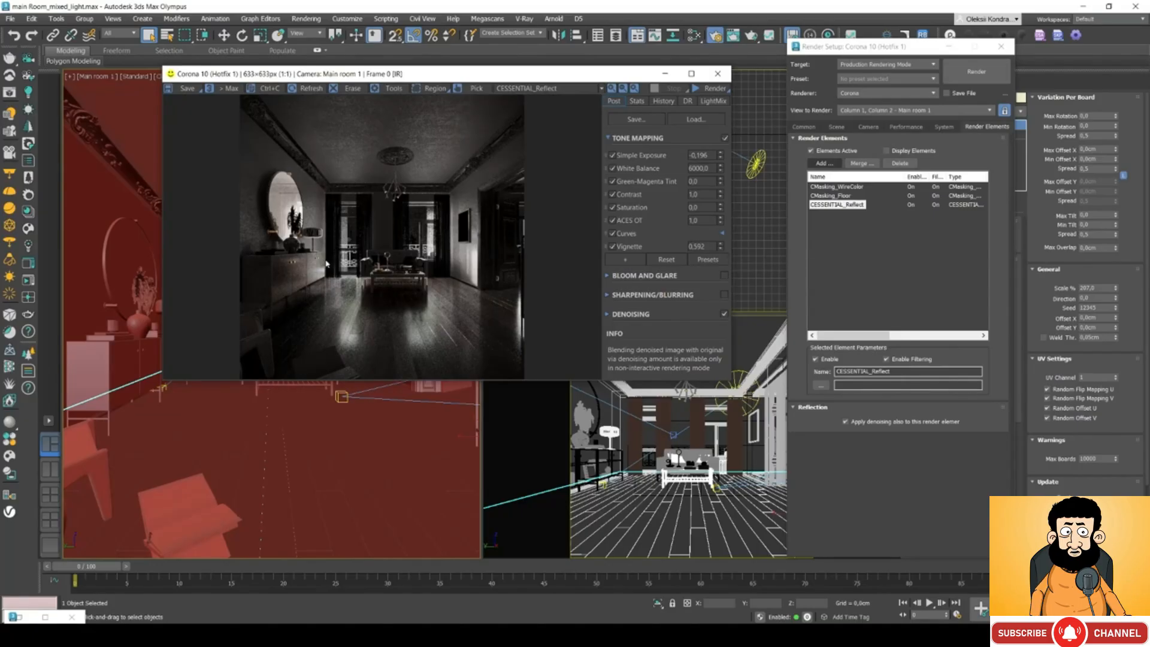
{"action": "left_click", "coordinate": [542, 89]}
{"action": "left_click", "coordinate": [533, 100]}
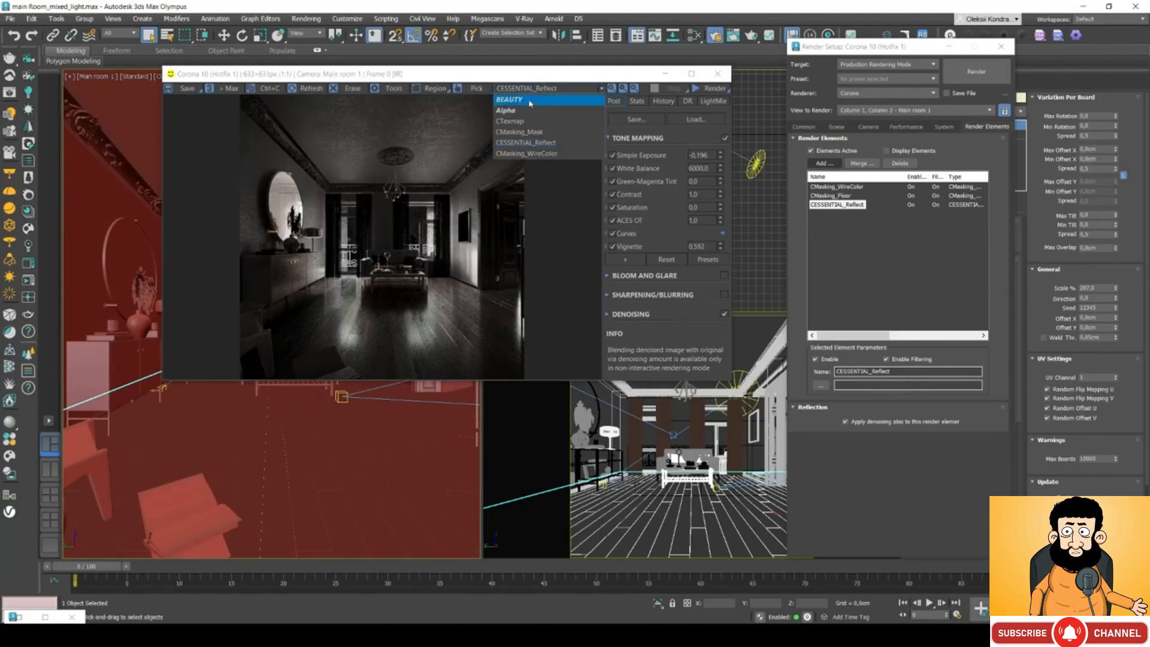
Add a CShading_Alpha render element and clear the selection in the element list.
{"action": "left_click", "coordinate": [820, 164]}
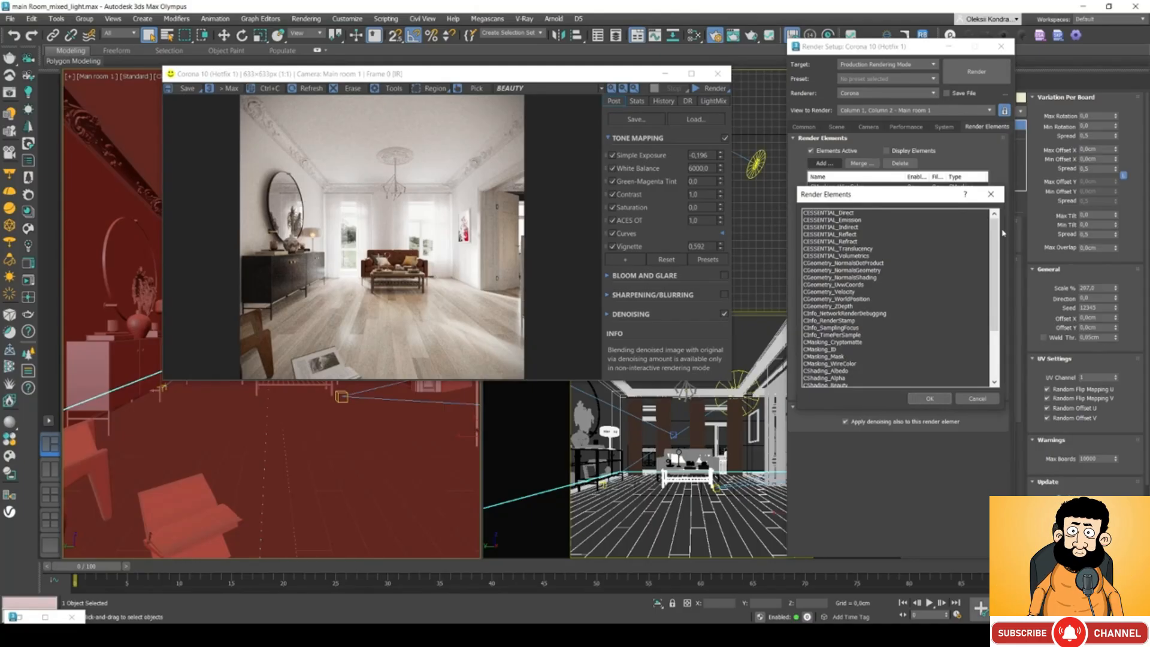
{"action": "left_click_drag", "start_coordinate": [996, 229], "coordinate": [997, 279]}
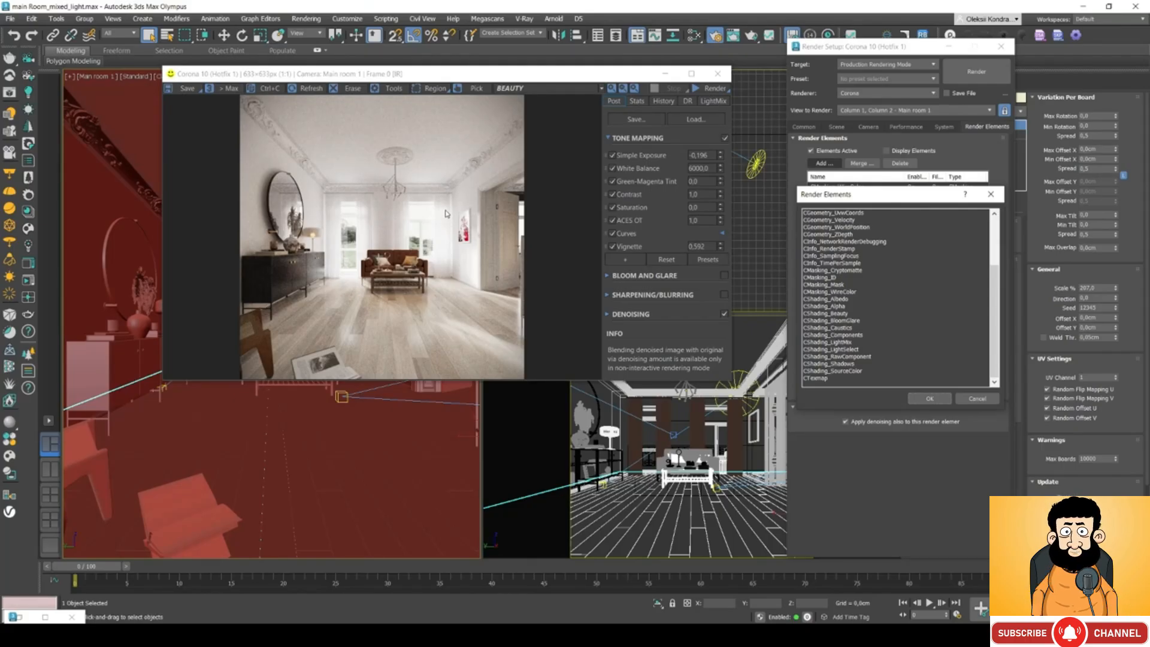
{"action": "double_click", "coordinate": [828, 306]}
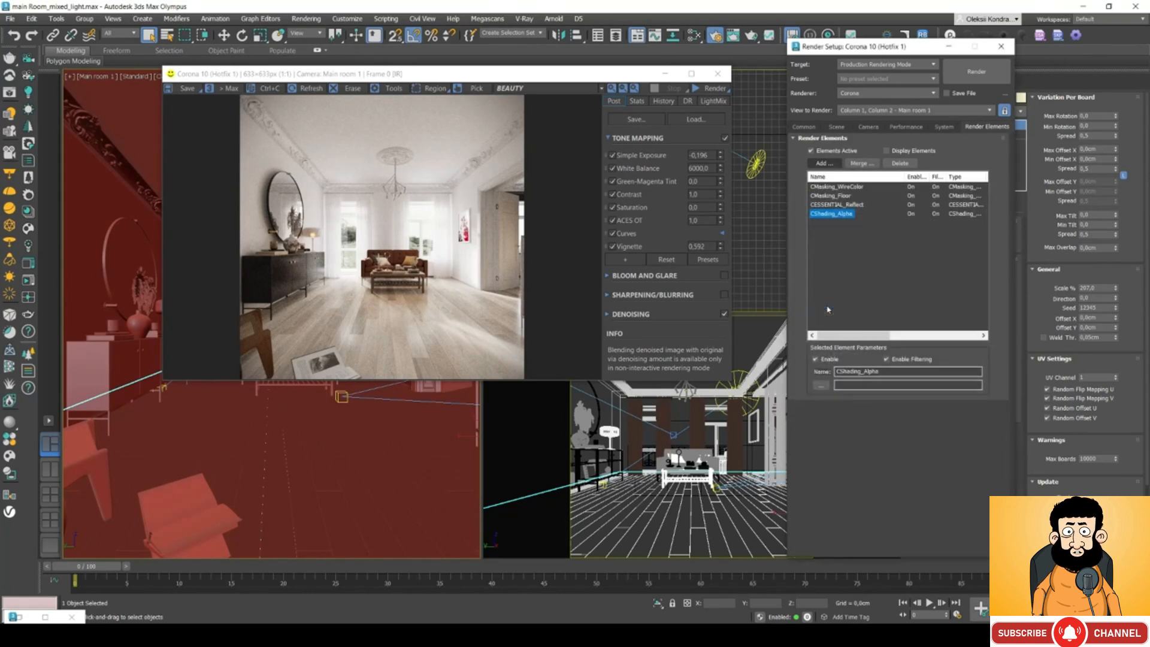
{"action": "left_click", "coordinate": [852, 254]}
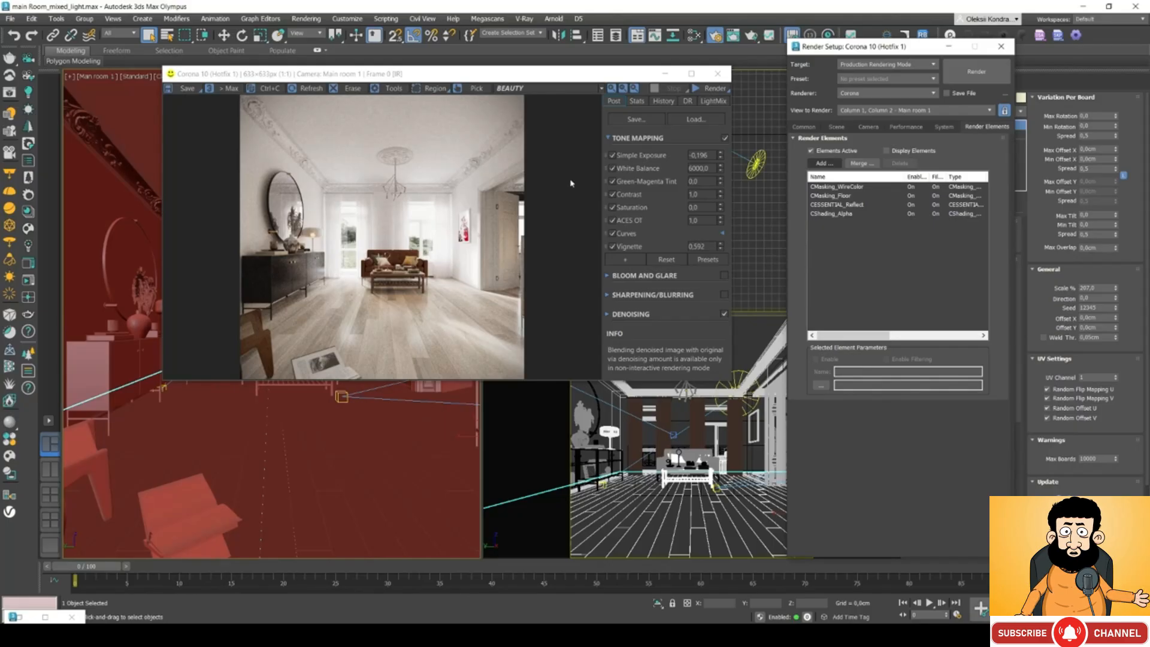
Review the other render elements available to add, such as CESSENTIAL_Translucency, and close the list without adding any.
{"action": "left_click", "coordinate": [825, 163]}
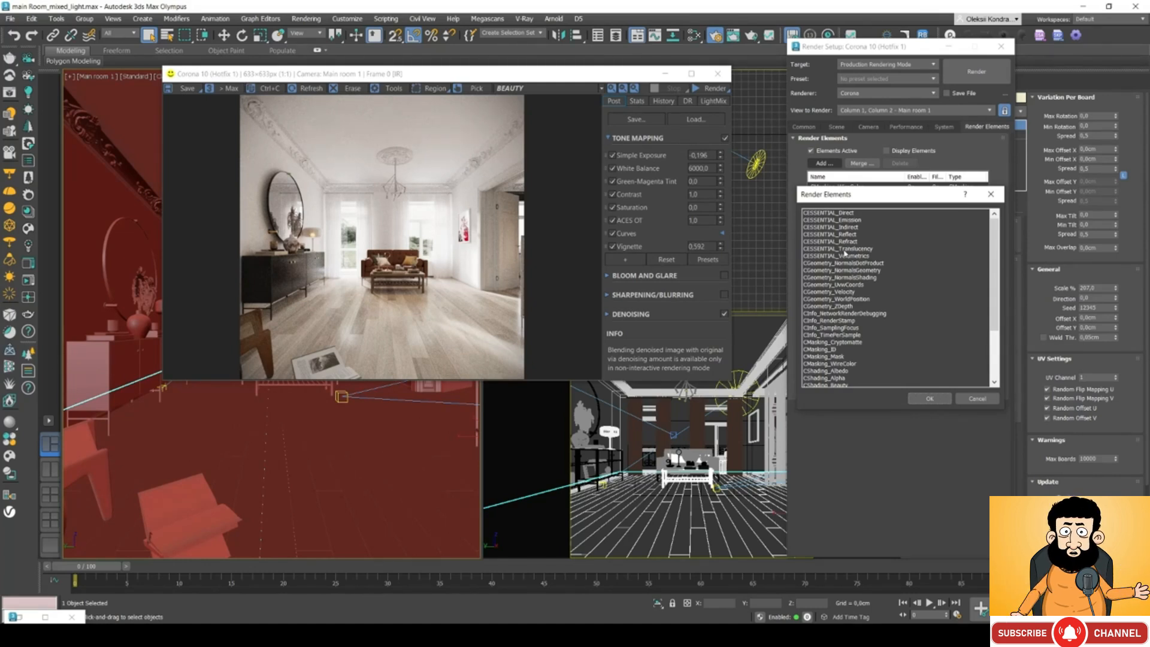
{"action": "left_click", "coordinate": [847, 247]}
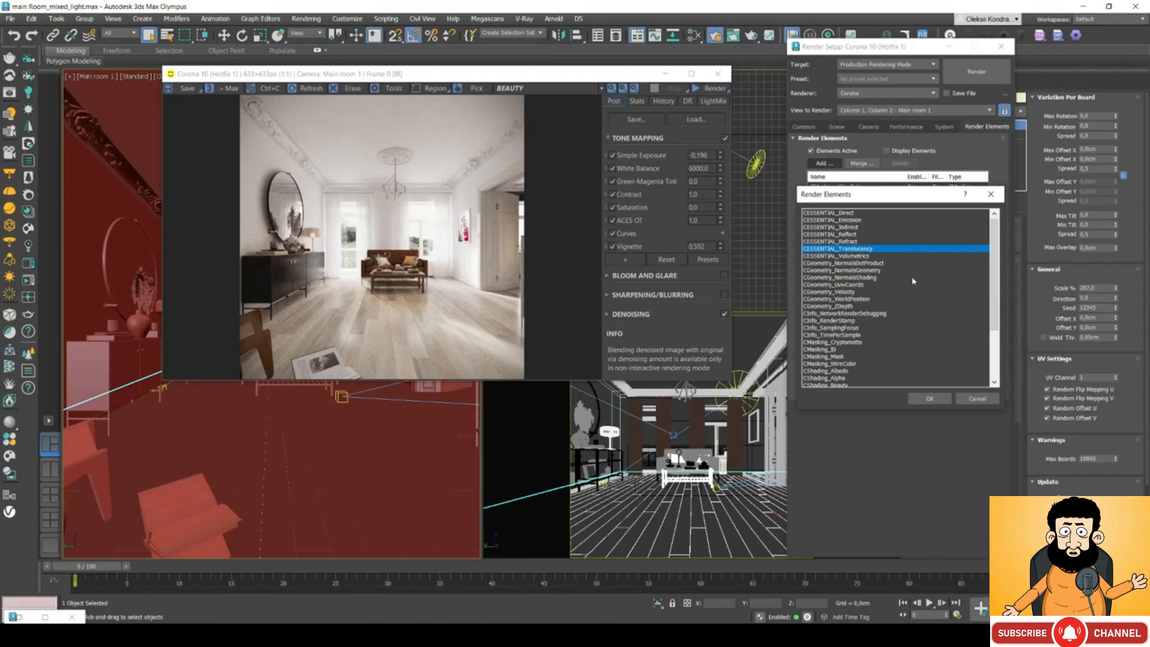
{"action": "scroll", "coordinate": [913, 281], "scroll_direction": "down", "scroll_amount": 2}
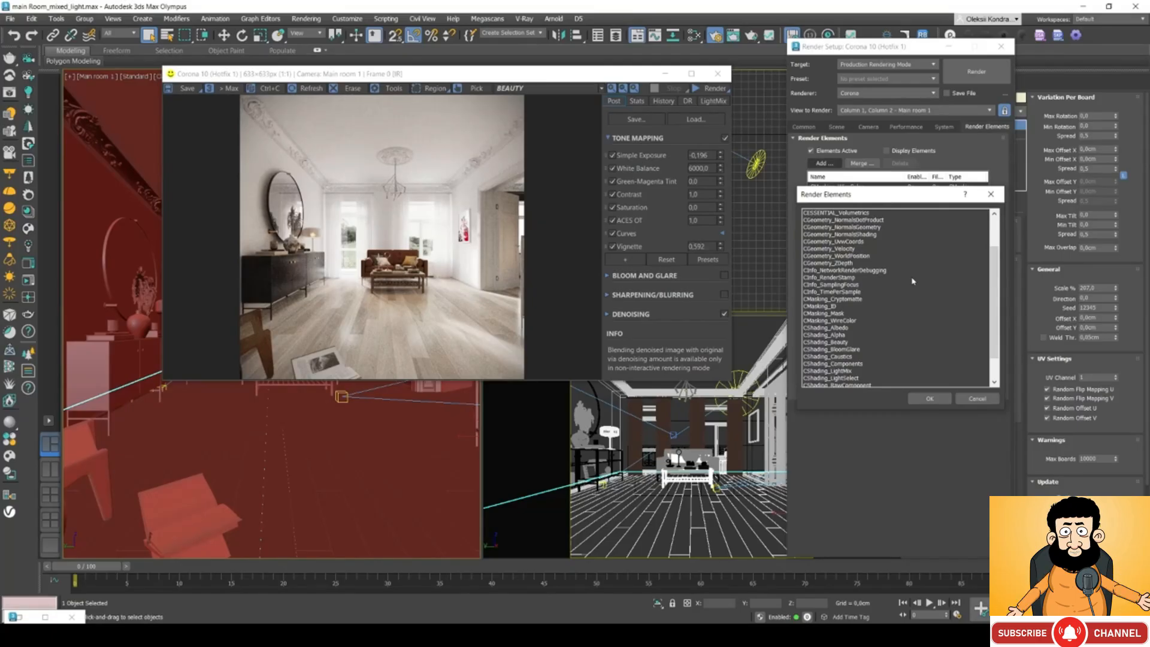
{"action": "scroll", "coordinate": [913, 281], "scroll_direction": "up", "scroll_amount": 2}
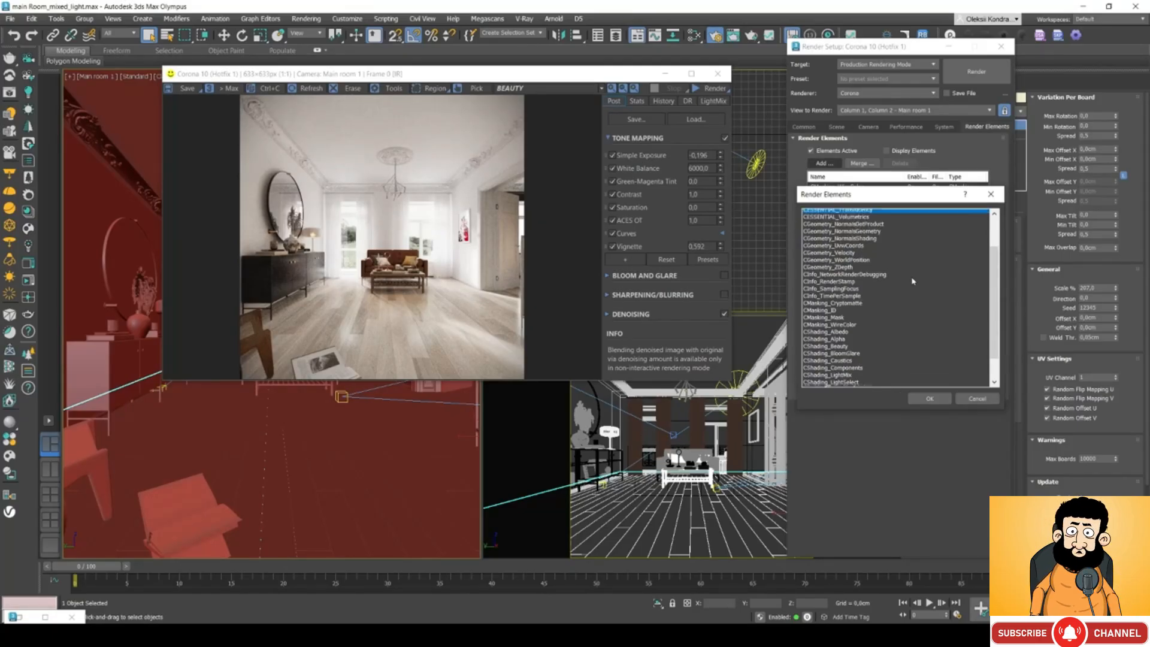
{"action": "left_click", "coordinate": [991, 194]}
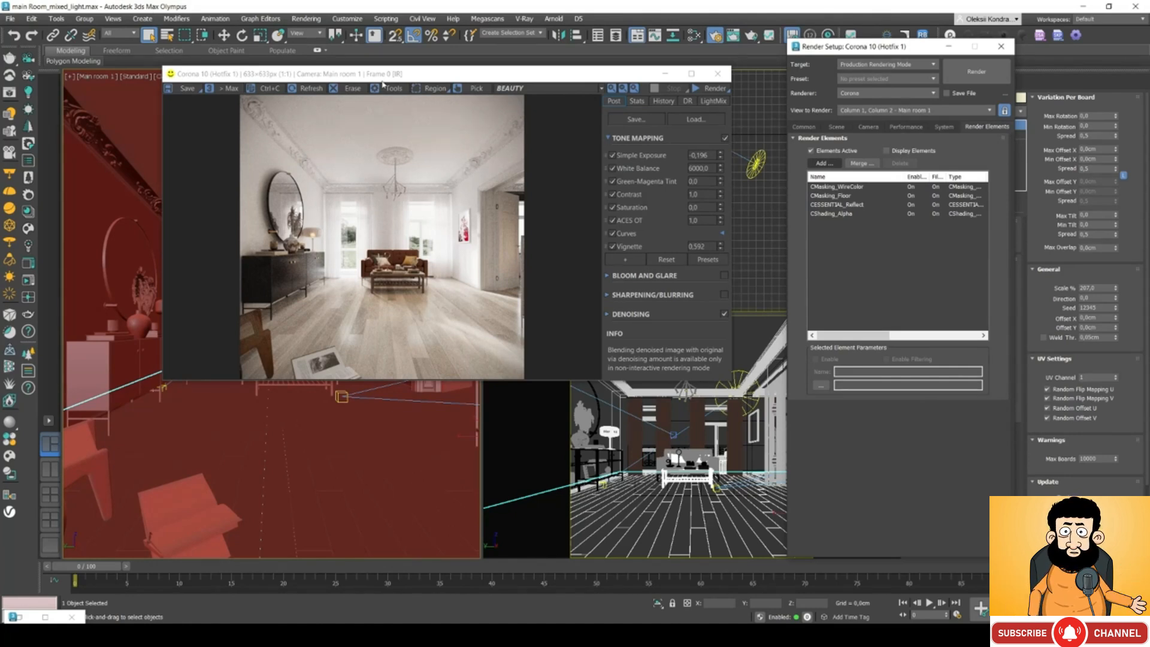
Move the frame buffer window lower and closer to the render setup window.
{"action": "left_click_drag", "start_coordinate": [383, 76], "coordinate": [435, 87]}
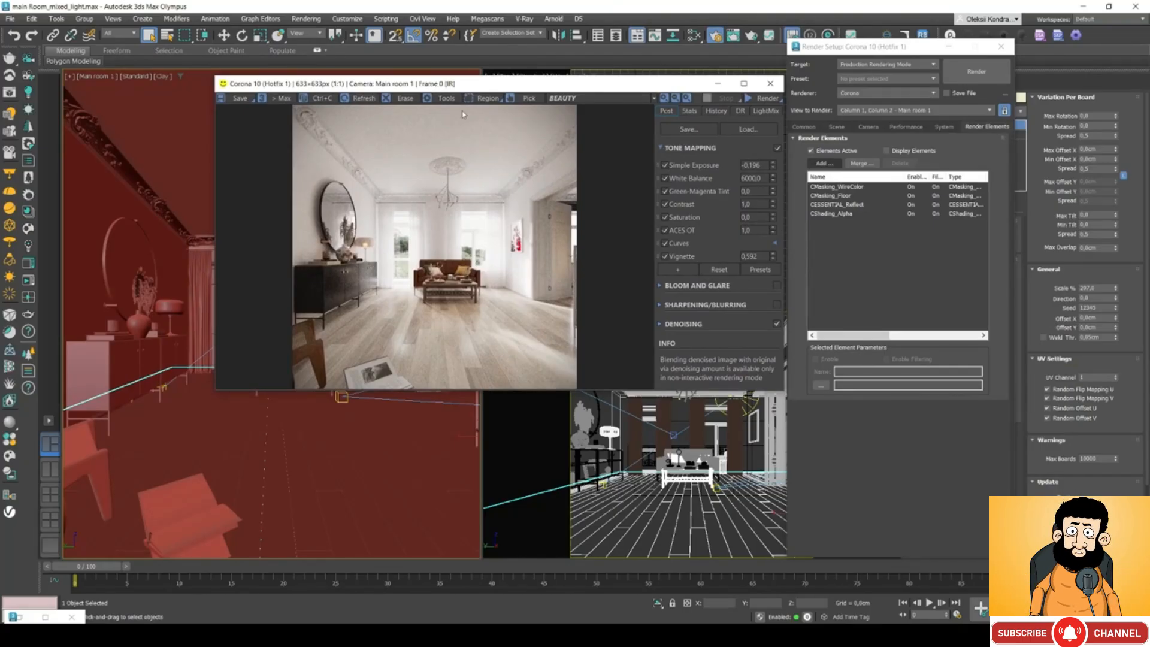
{"action": "left_click_drag", "start_coordinate": [465, 90], "coordinate": [455, 130]}
{"action": "left_click_drag", "start_coordinate": [459, 131], "coordinate": [464, 126]}
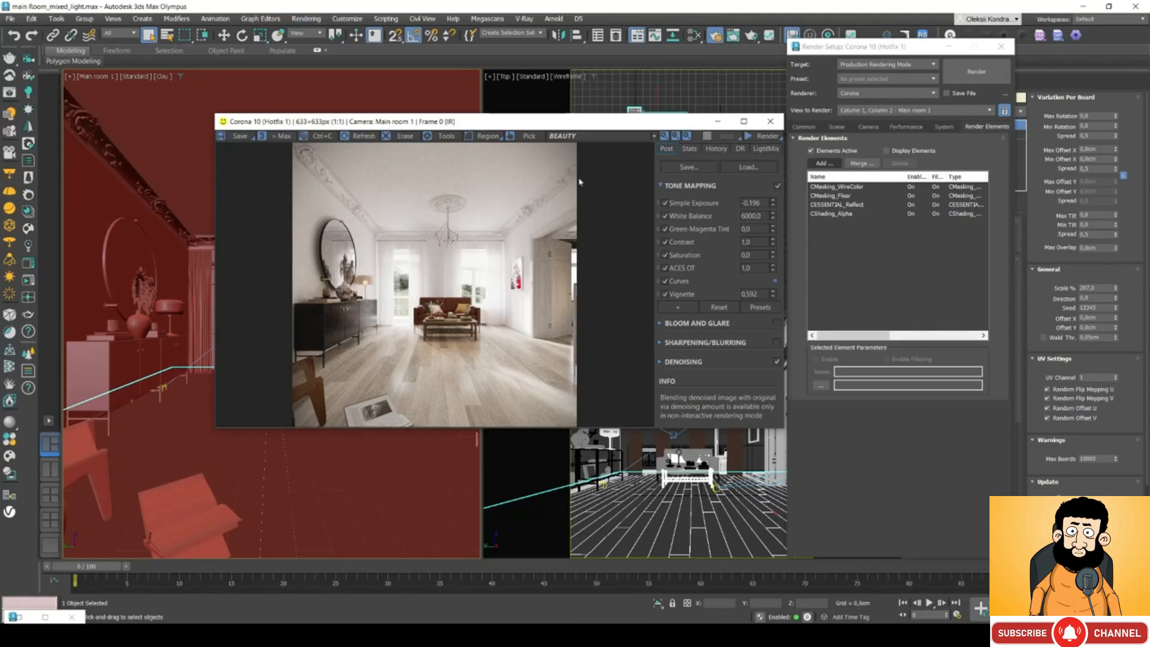
{"action": "left_click_drag", "start_coordinate": [532, 122], "coordinate": [520, 119]}
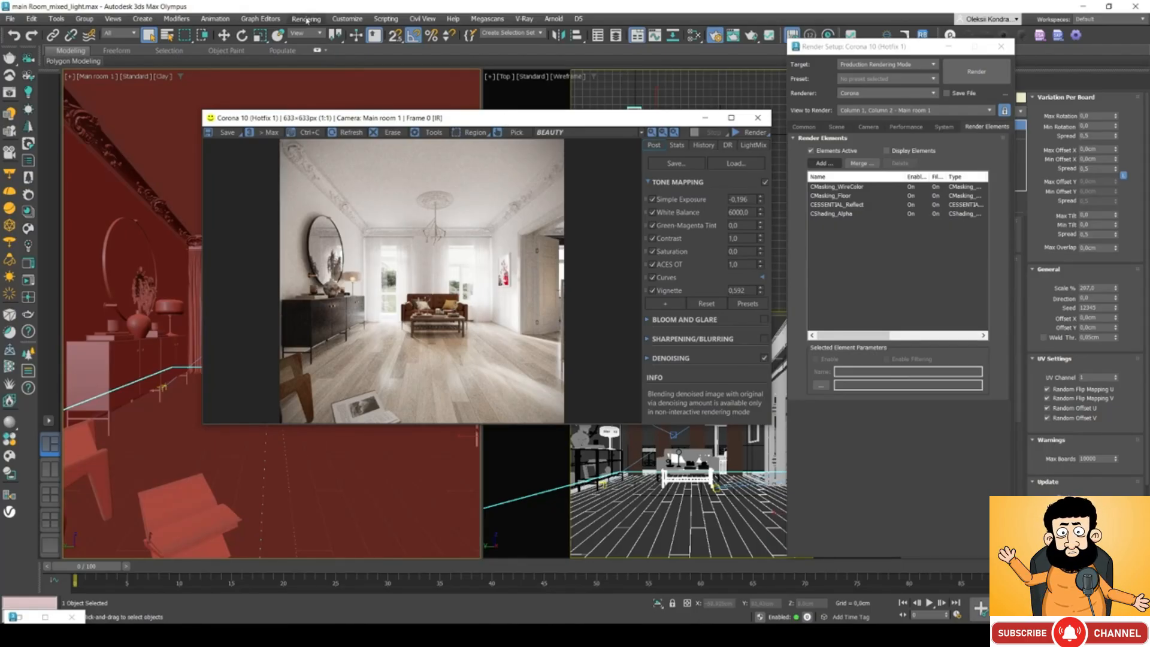
Open the Batch Render window and widen it to show more columns of its view list.
{"action": "left_click", "coordinate": [306, 20]}
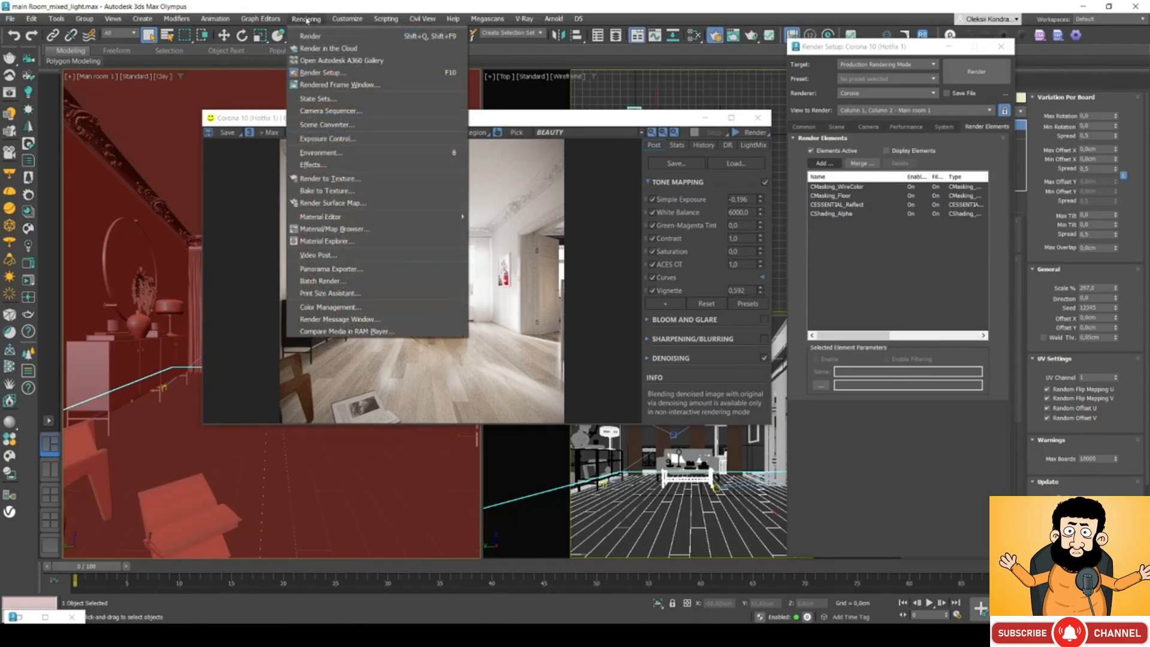
{"action": "left_click", "coordinate": [323, 281]}
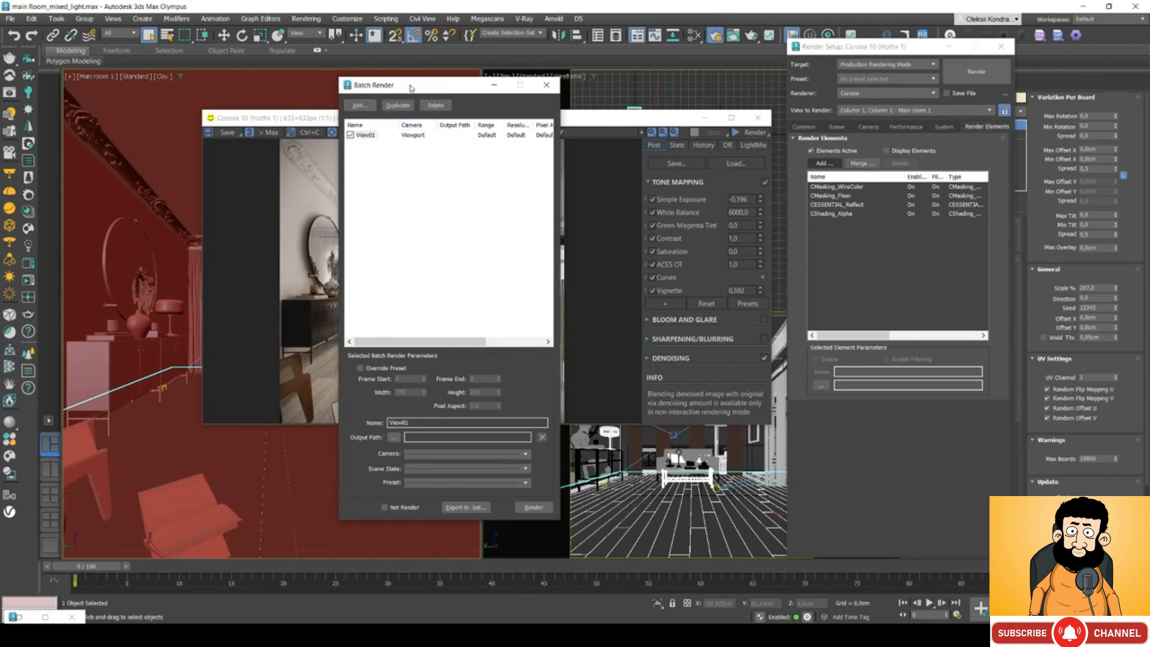
{"action": "left_click_drag", "start_coordinate": [413, 91], "coordinate": [404, 94]}
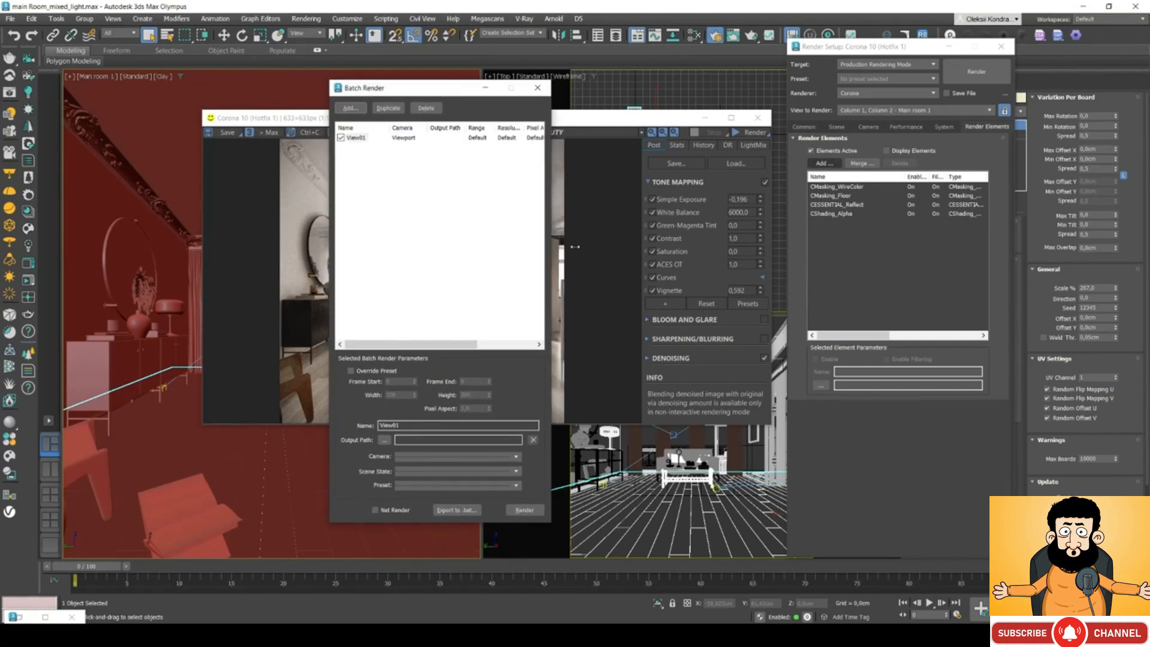
{"action": "left_click_drag", "start_coordinate": [551, 246], "coordinate": [593, 246]}
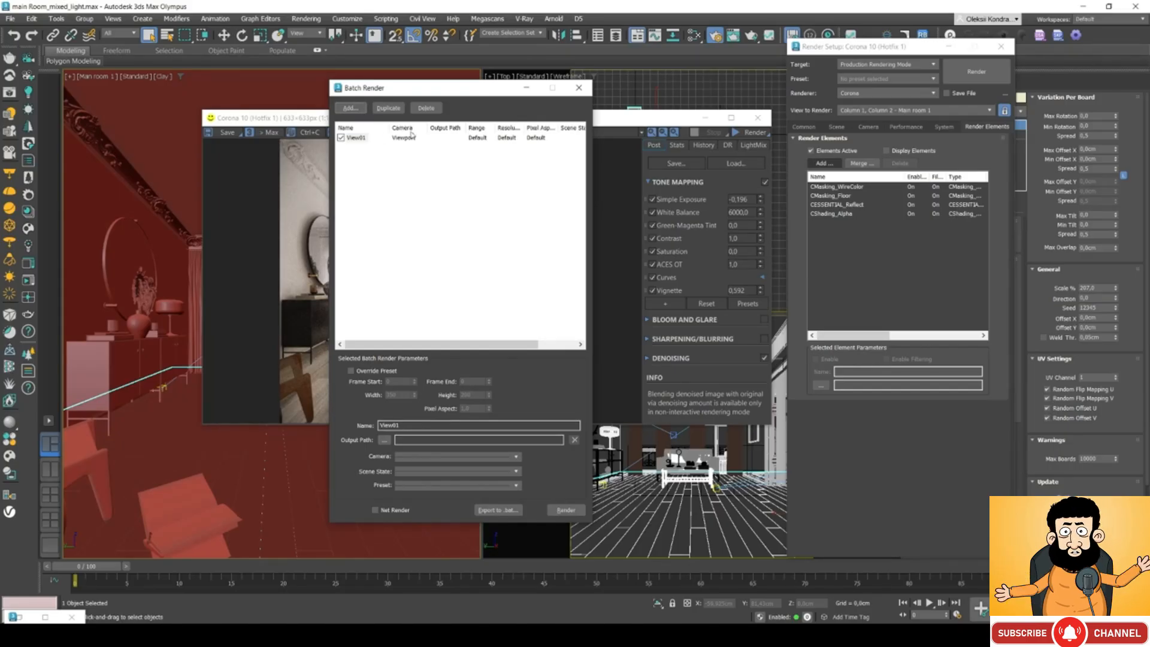
Add a second view to the batch list and name it Camera_main_room.
{"action": "left_click", "coordinate": [350, 109]}
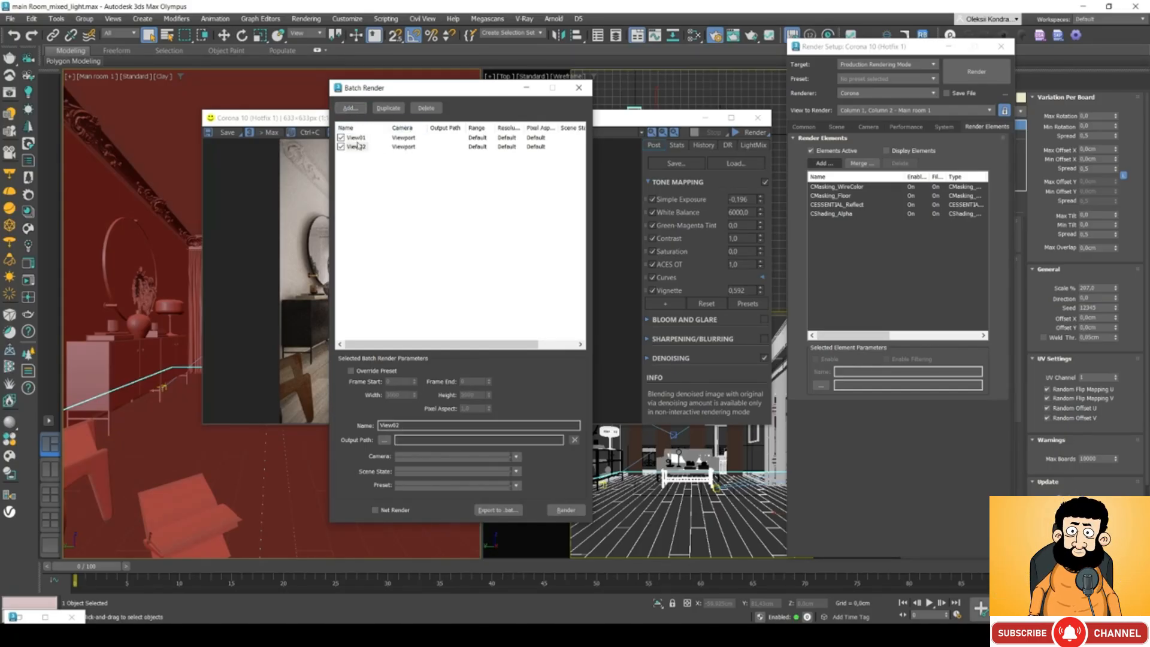
{"action": "left_click", "coordinate": [355, 147]}
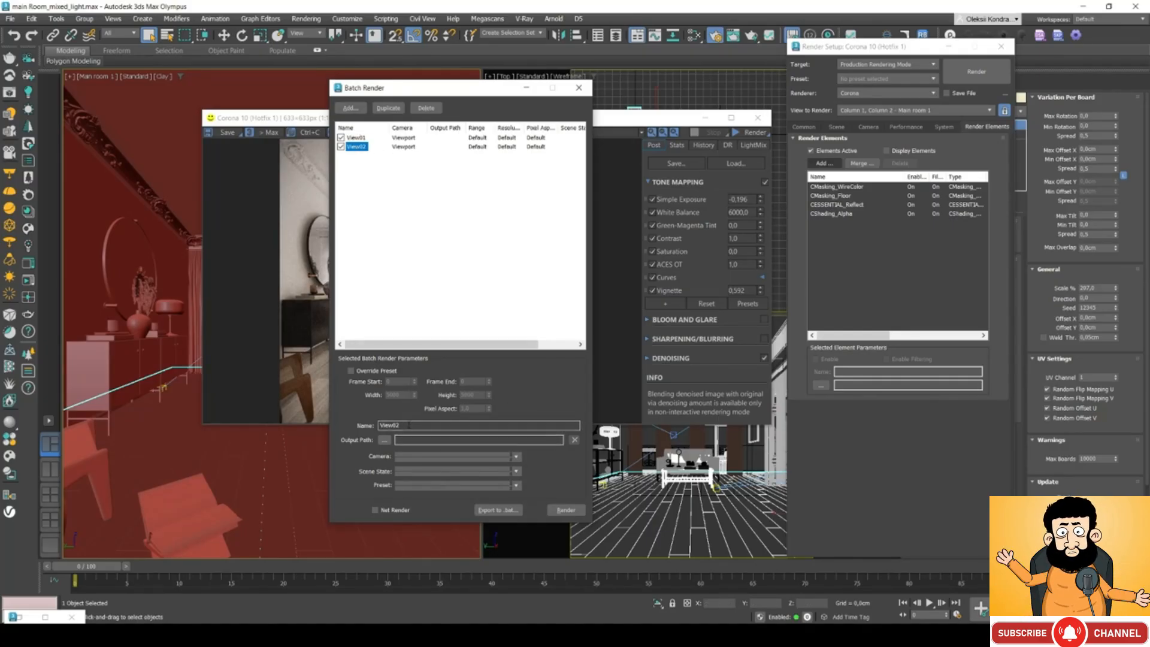
{"action": "left_click", "coordinate": [482, 426]}
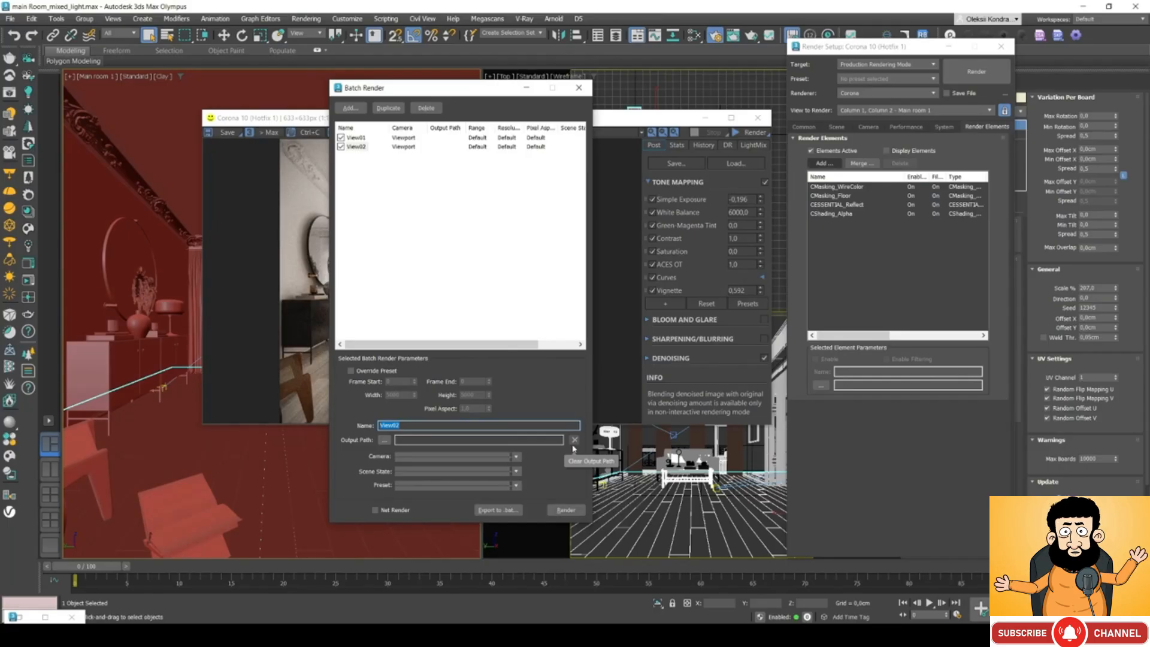
{"action": "type", "text": "Co"}
{"action": "type", "text": "mera_mai"}
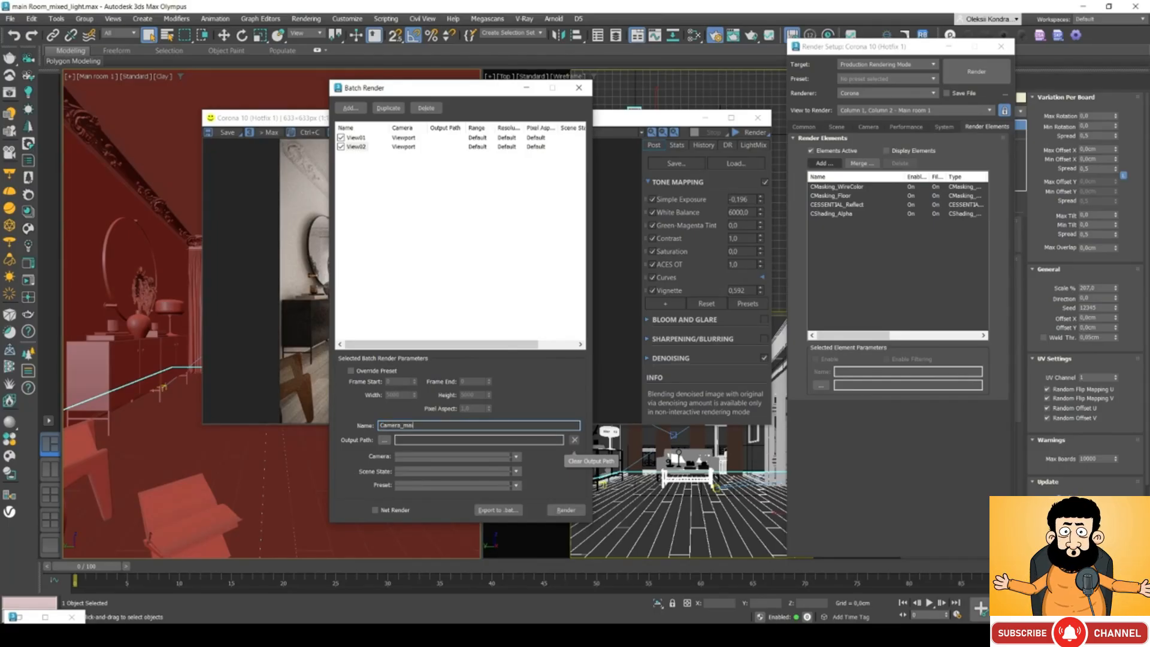
{"action": "type", "text": "n_room"}
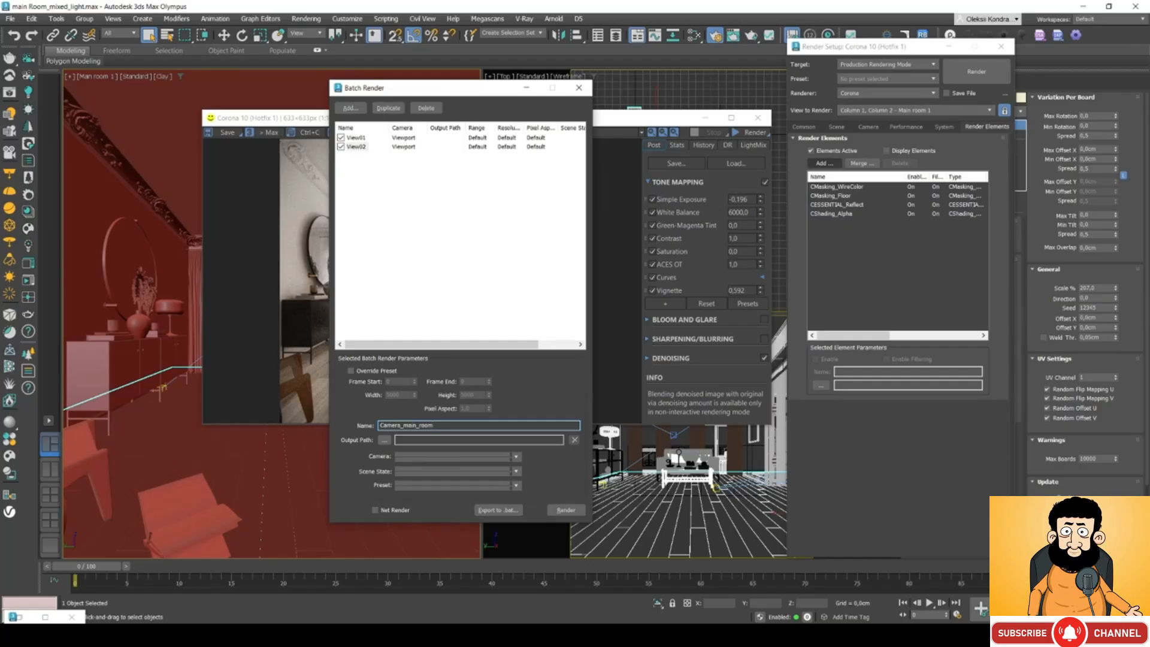
Set the Camera_main_room view's output file to main_room_ in the renderoutput folder, using the Corona EXR Image Format.
{"action": "left_click", "coordinate": [384, 441]}
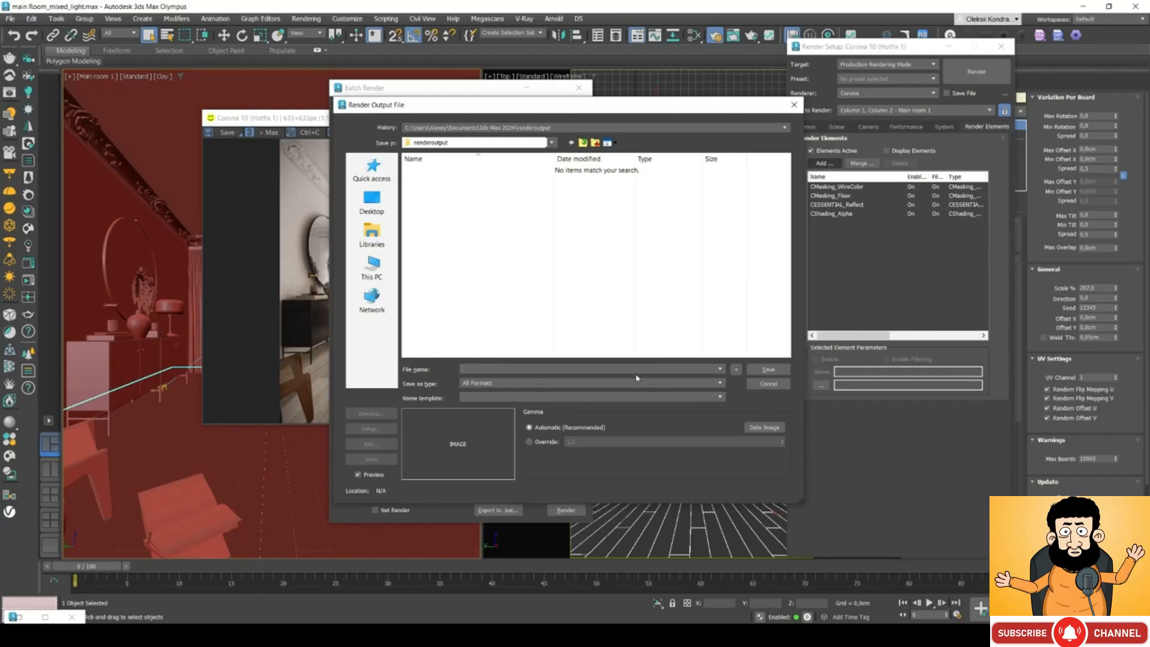
{"action": "type", "text": "n_room_"}
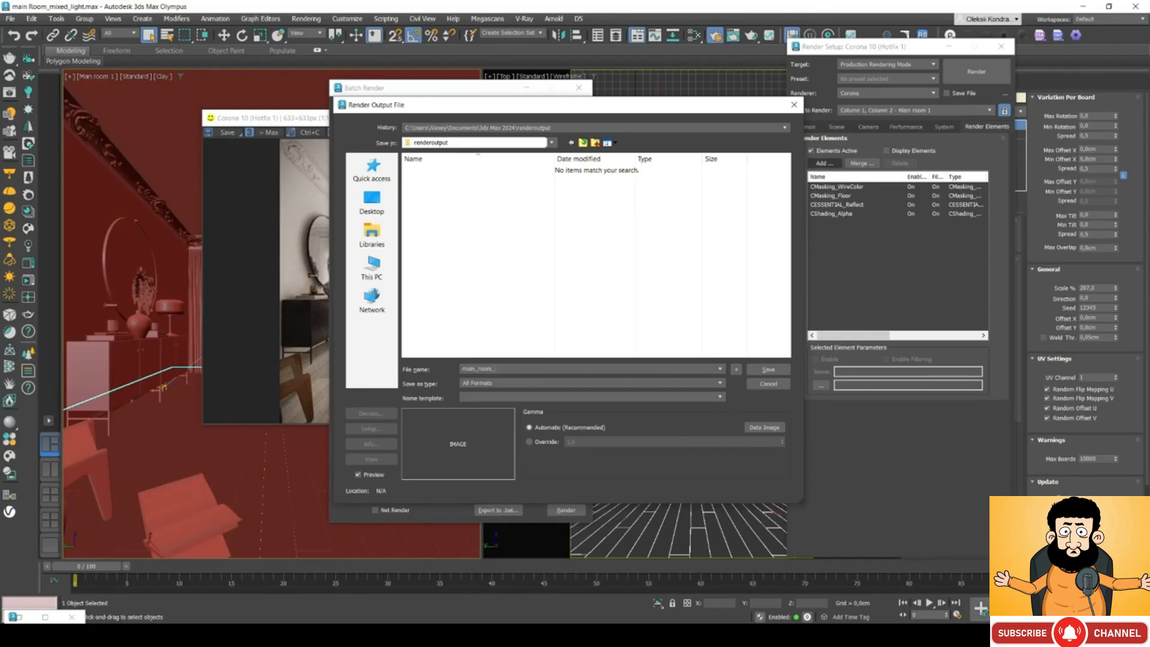
{"action": "left_click", "coordinate": [630, 384]}
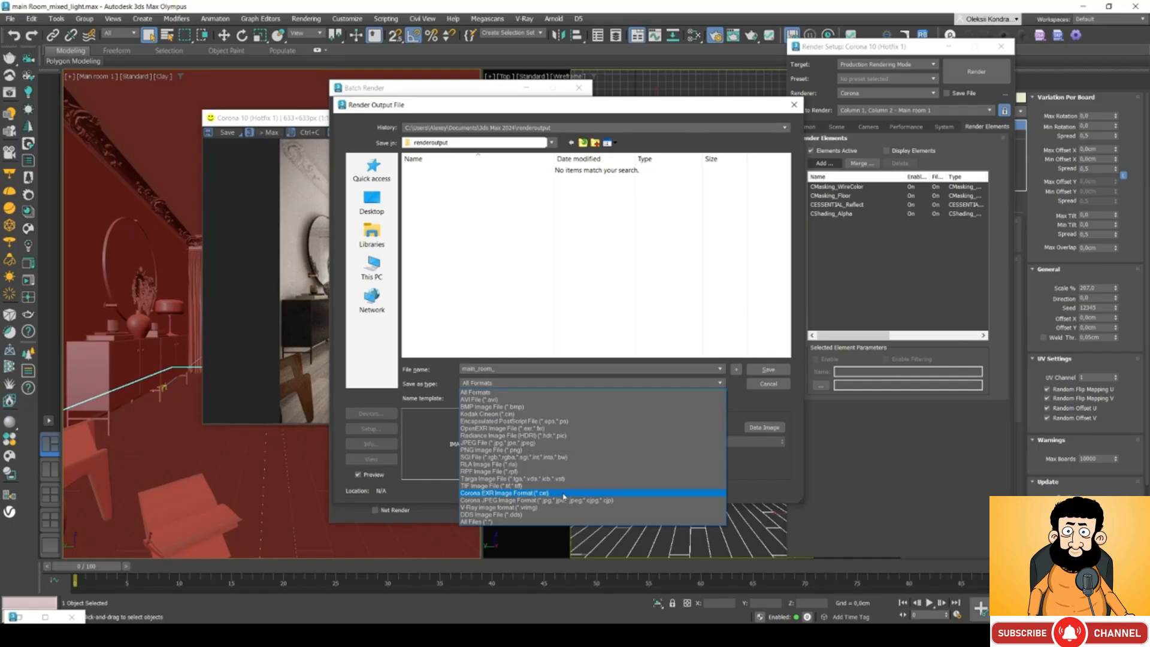
{"action": "left_click", "coordinate": [492, 494]}
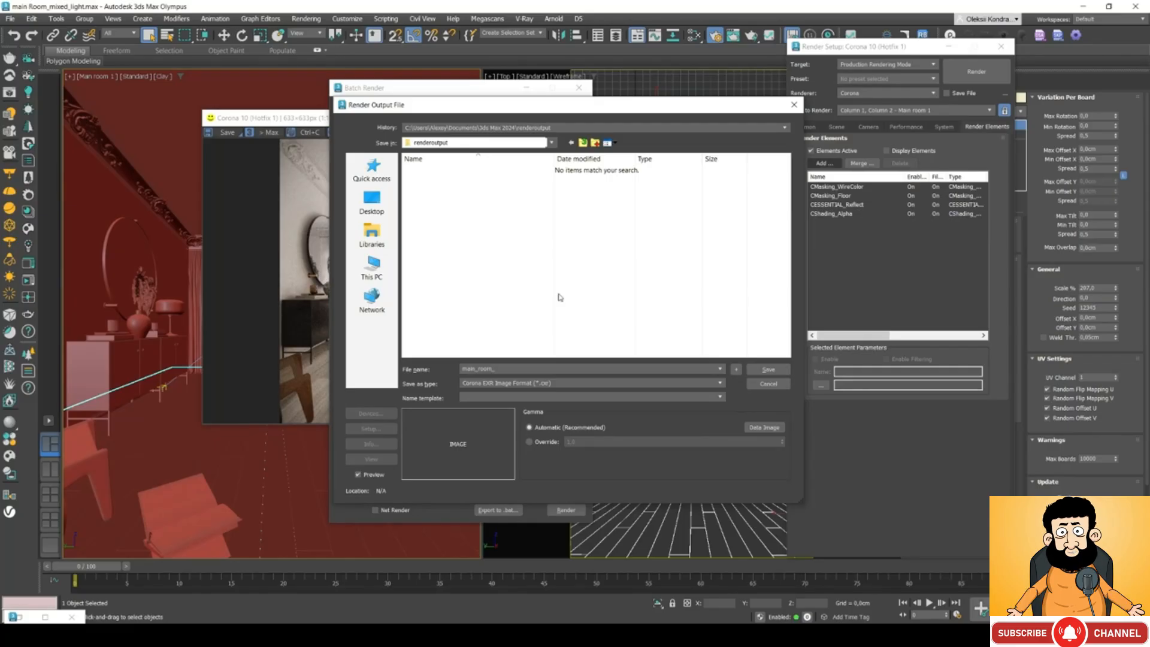
{"action": "left_click", "coordinate": [769, 369]}
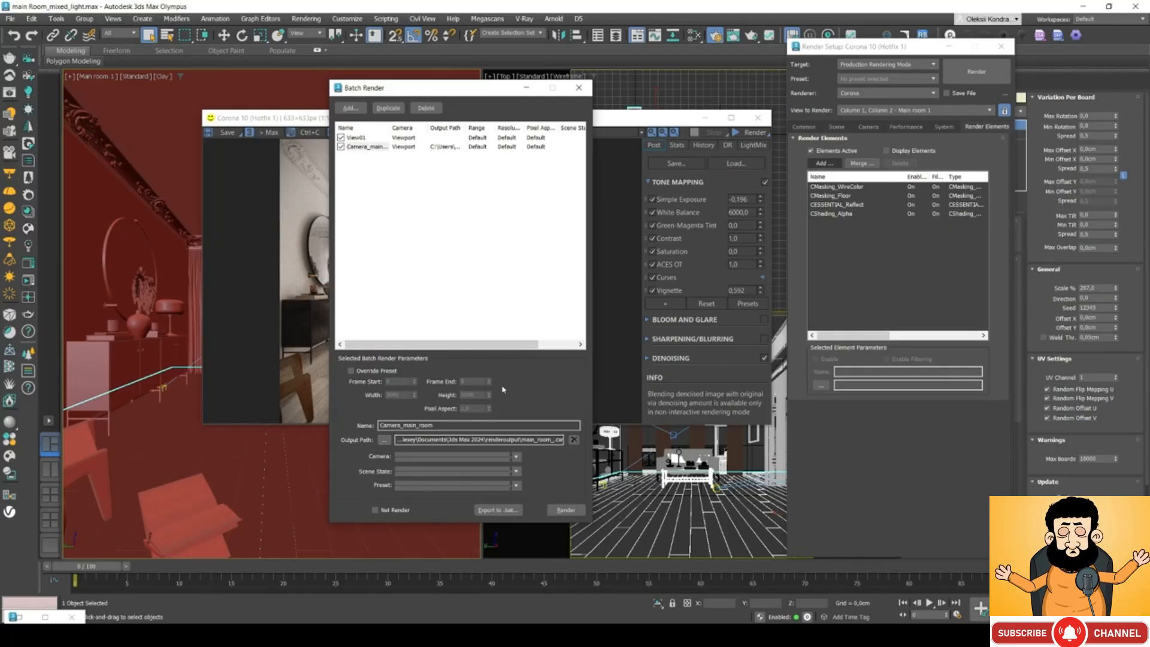
Assign the Main room 1 camera to the Camera_main_room view and delete View01 from the batch list.
{"action": "left_click", "coordinate": [452, 459]}
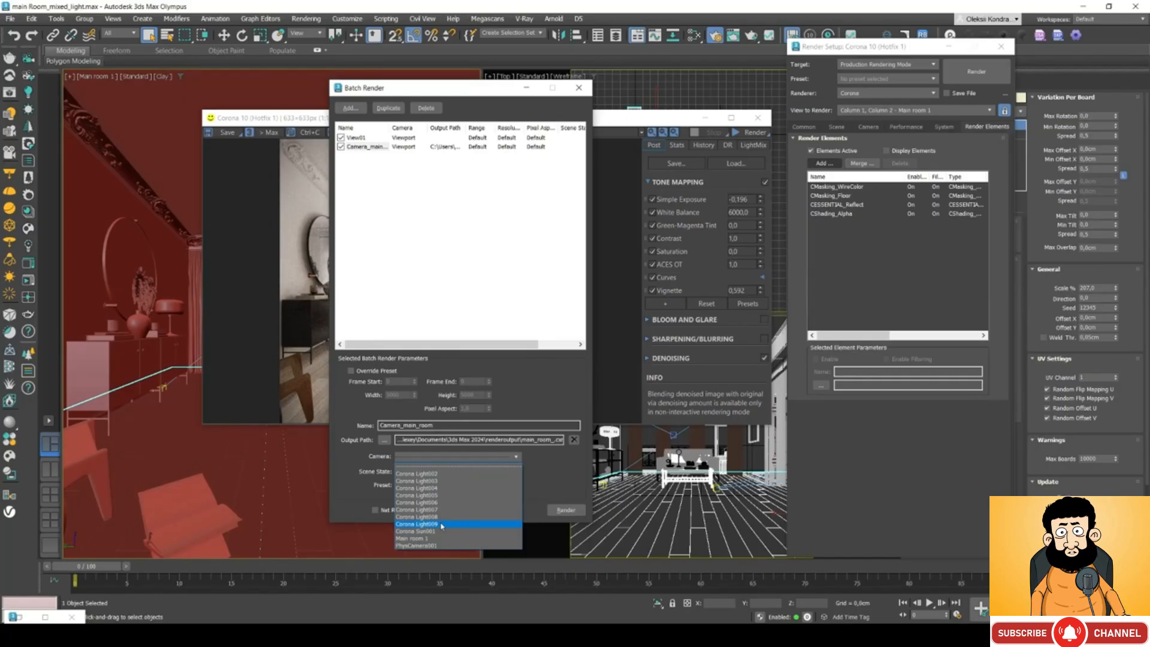
{"action": "left_click", "coordinate": [412, 538]}
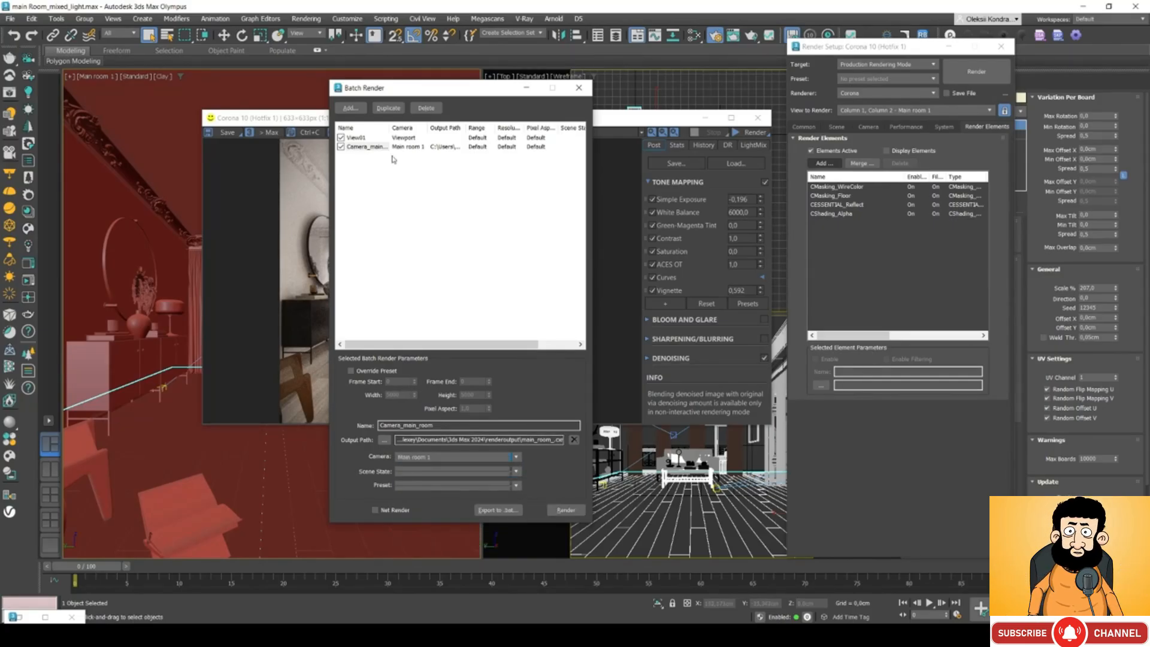
{"action": "left_click", "coordinate": [366, 147]}
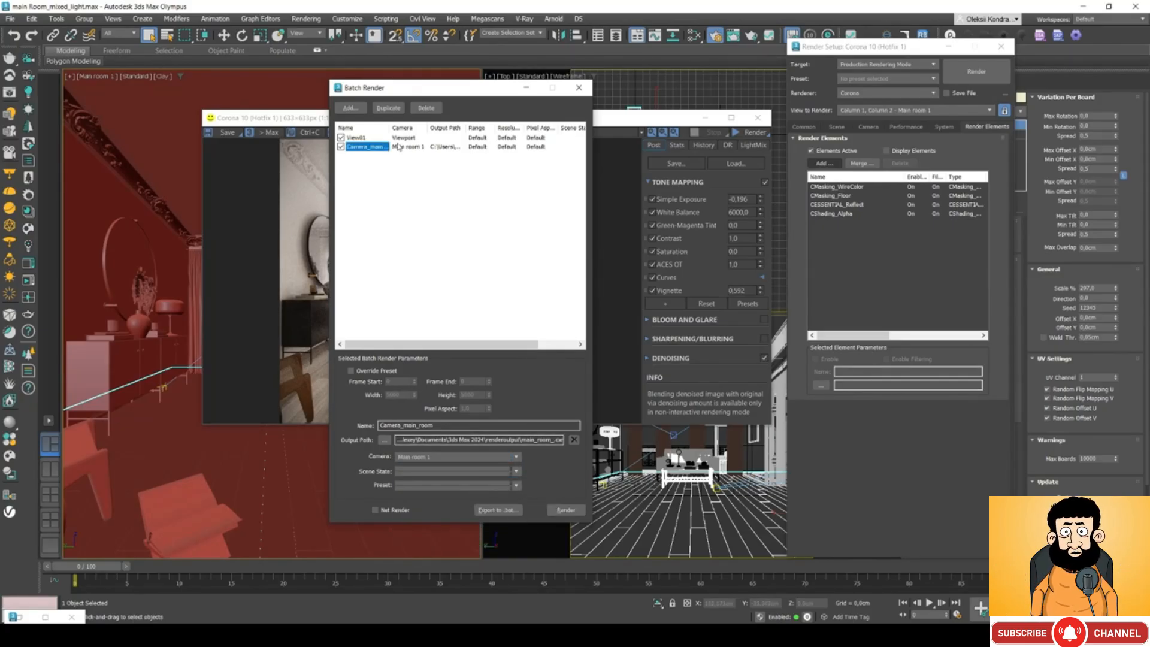
{"action": "left_click", "coordinate": [367, 137]}
{"action": "left_click", "coordinate": [425, 108]}
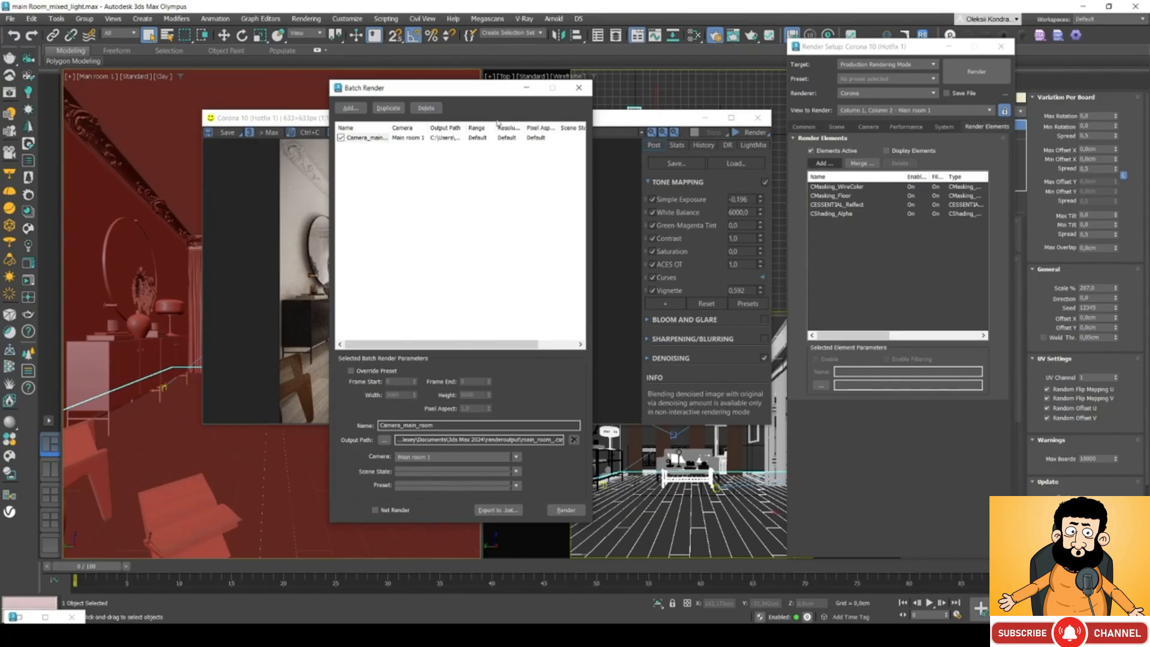
Duplicate the Camera_main_room view and set the copy's output file to main_room_2_ in Corona EXR format.
{"action": "left_click", "coordinate": [356, 138]}
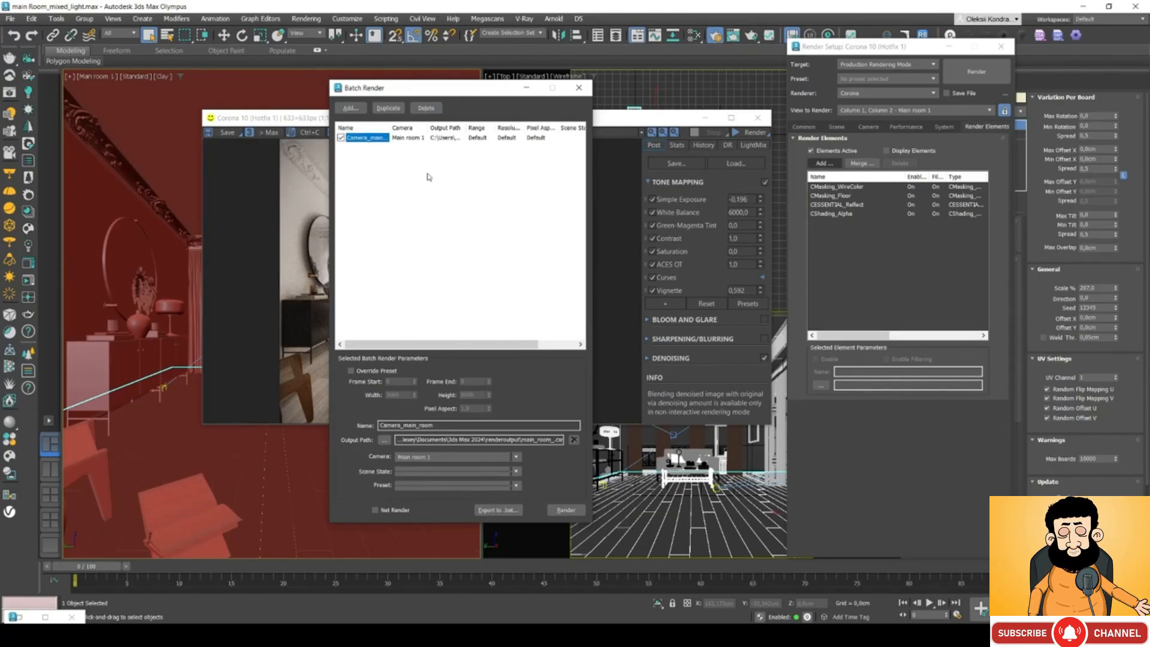
{"action": "left_click", "coordinate": [388, 107]}
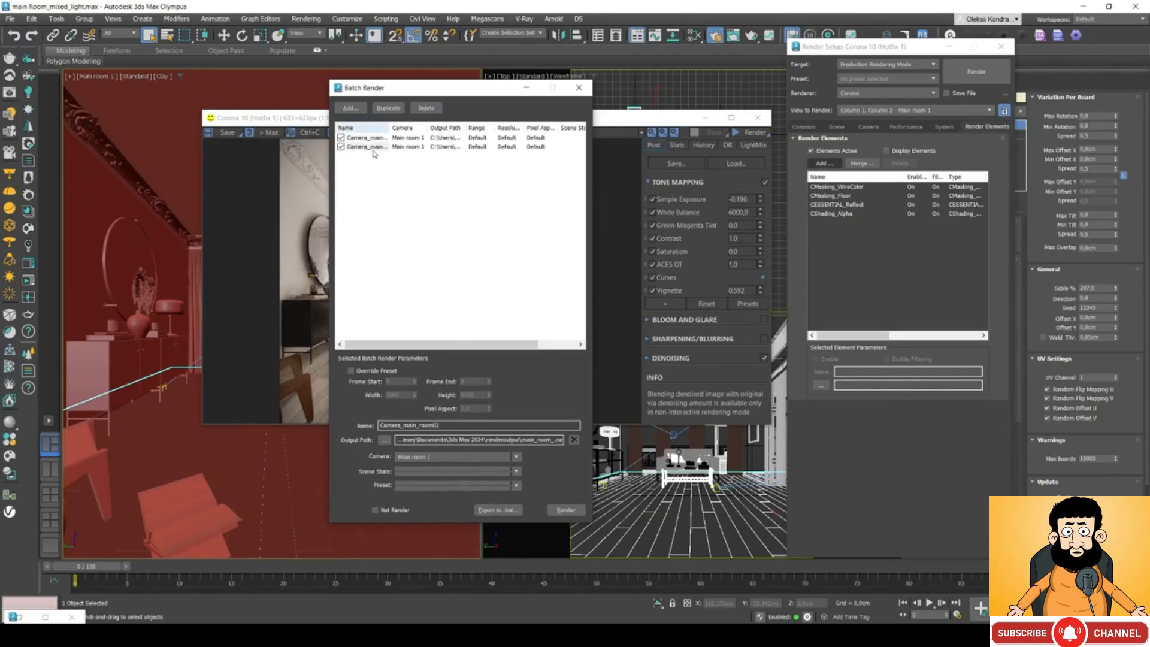
{"action": "left_click", "coordinate": [448, 424]}
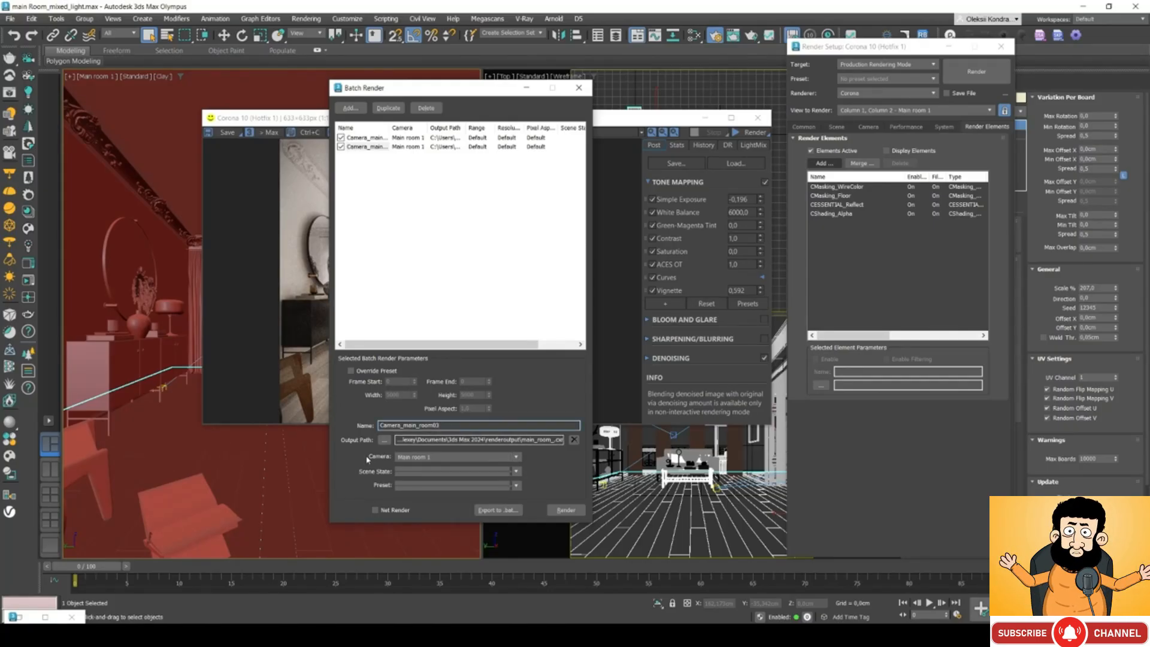
{"action": "left_click", "coordinate": [384, 440]}
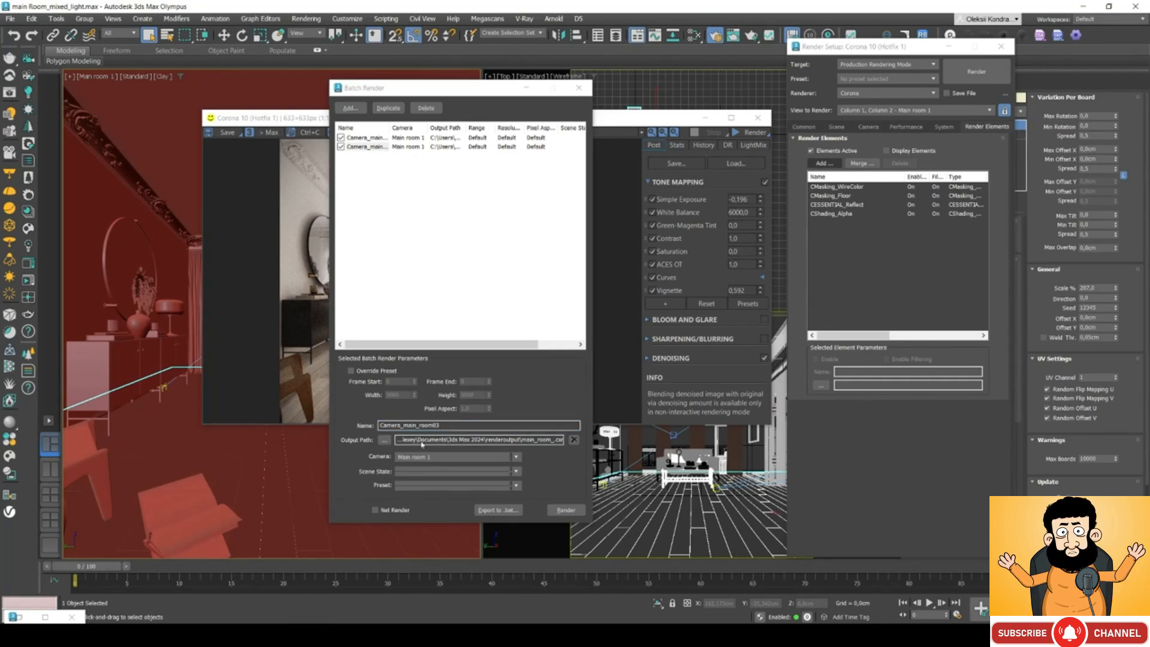
{"action": "left_click", "coordinate": [499, 369]}
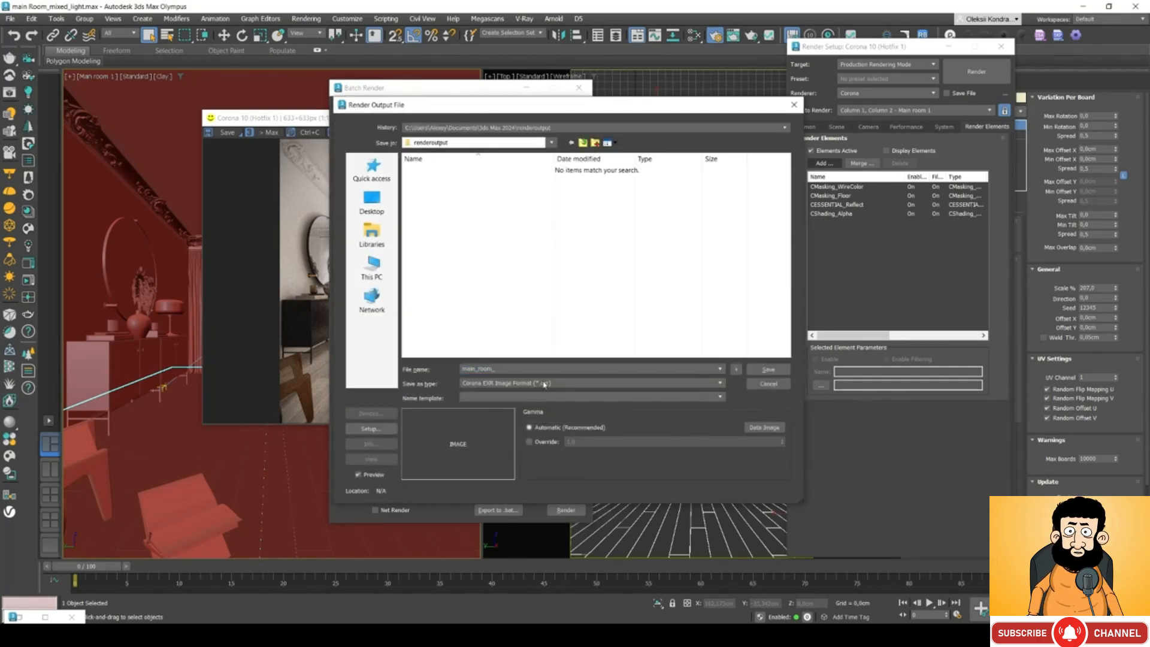
{"action": "left_click", "coordinate": [769, 369]}
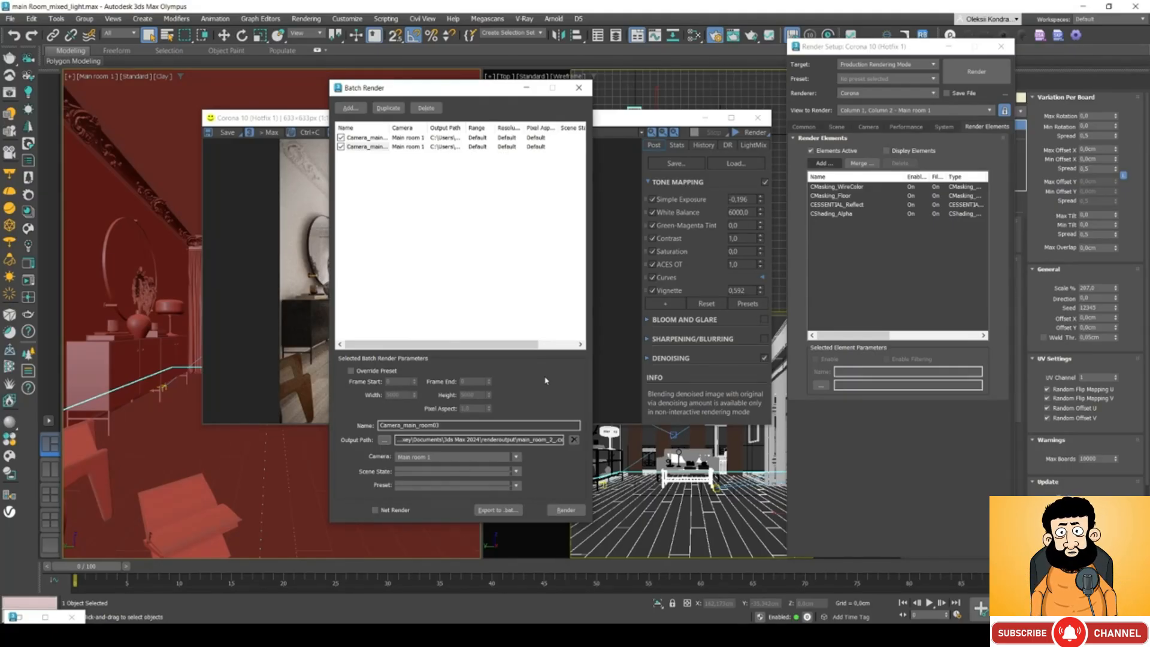
Assign the PhysCamera001 camera to the duplicated view, clear the list selection and close the Batch Render window.
{"action": "left_click", "coordinate": [423, 457]}
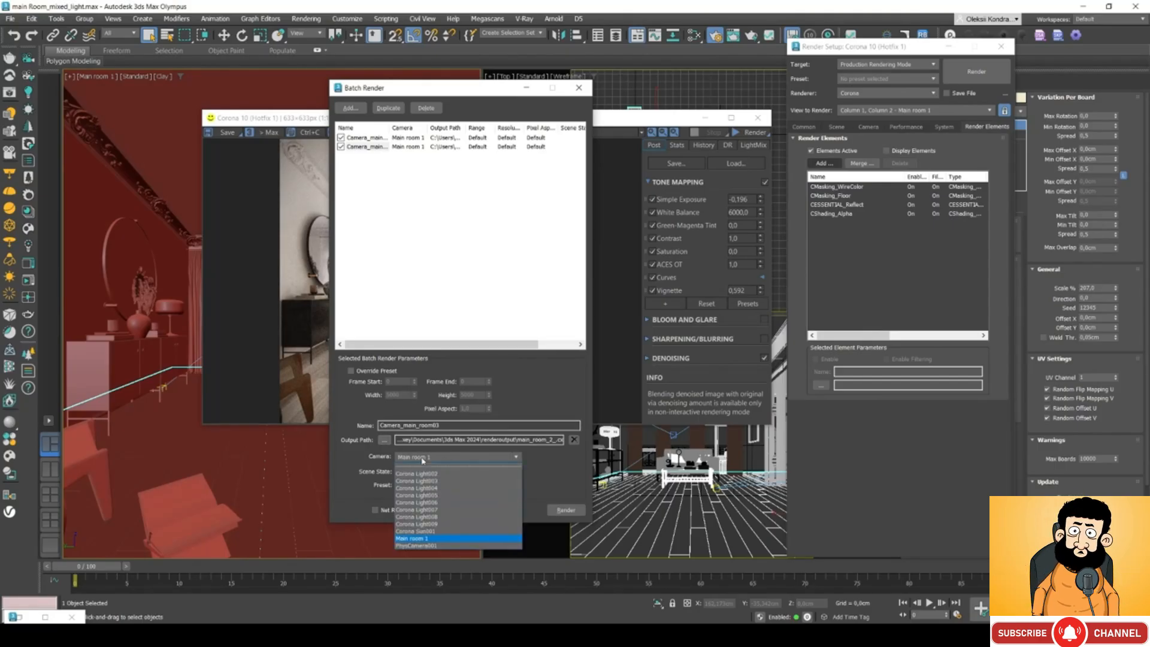
{"action": "left_click", "coordinate": [415, 546]}
{"action": "left_click", "coordinate": [439, 224]}
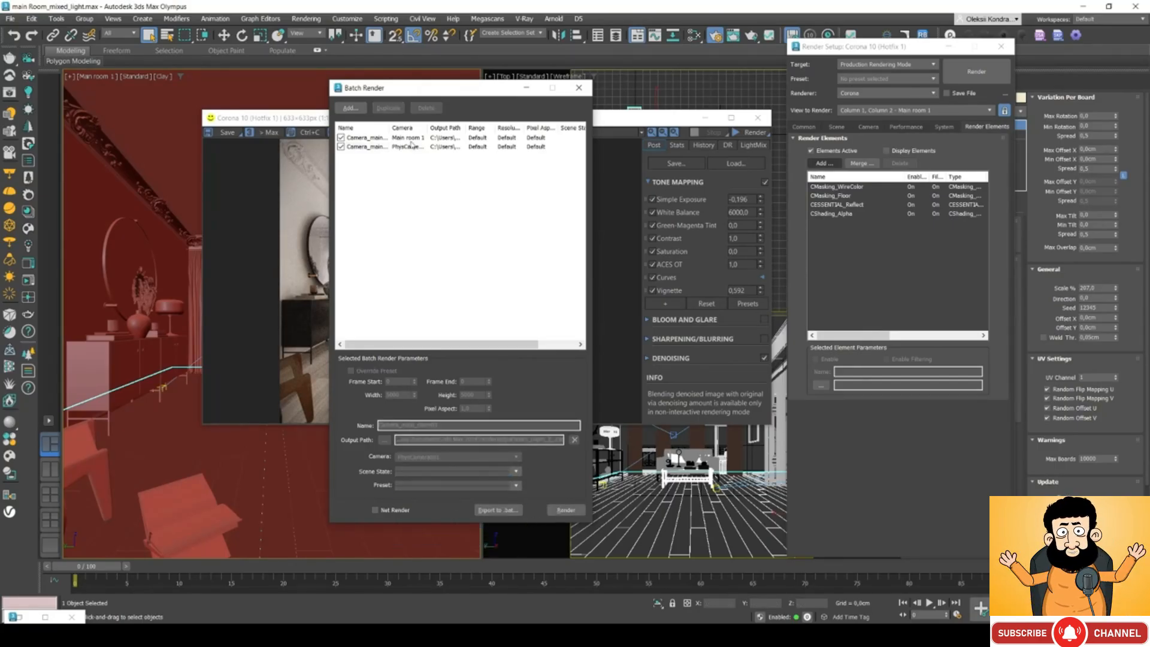
{"action": "left_click", "coordinate": [571, 510]}
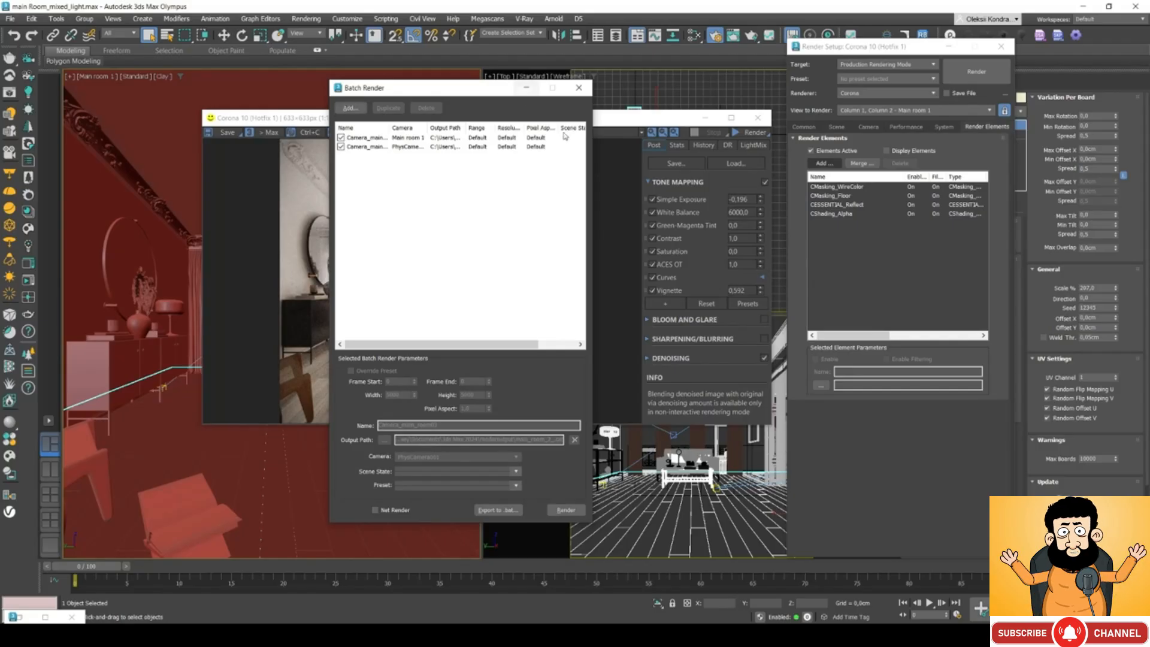
{"action": "left_click_drag", "start_coordinate": [467, 90], "coordinate": [445, 82]}
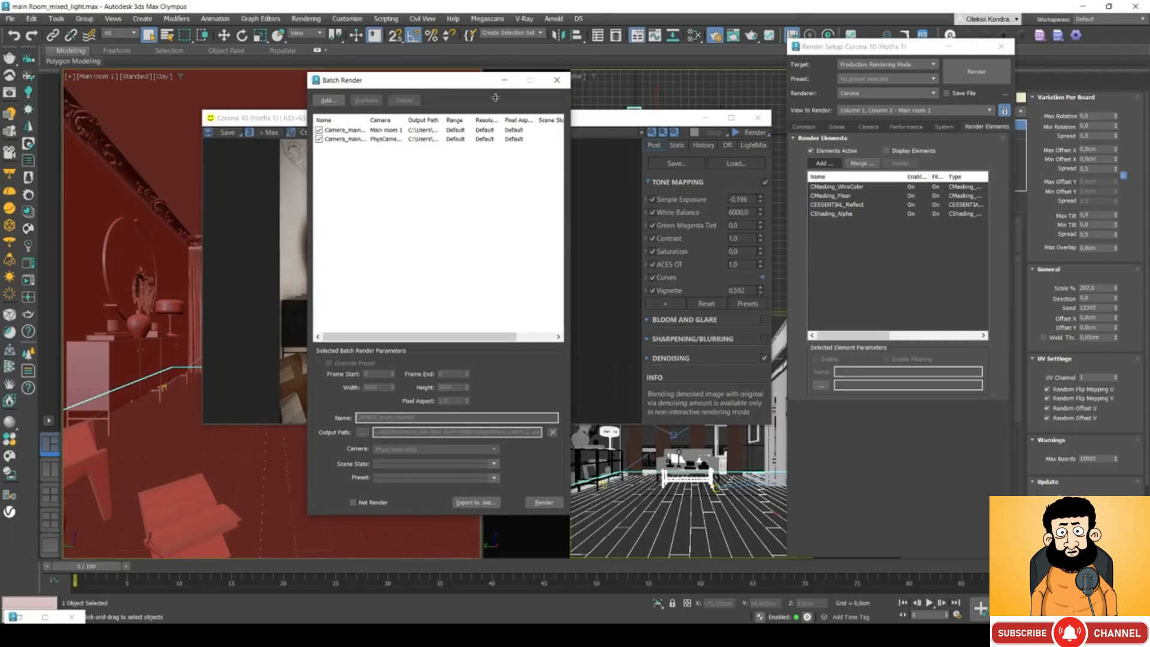
{"action": "left_click", "coordinate": [557, 80]}
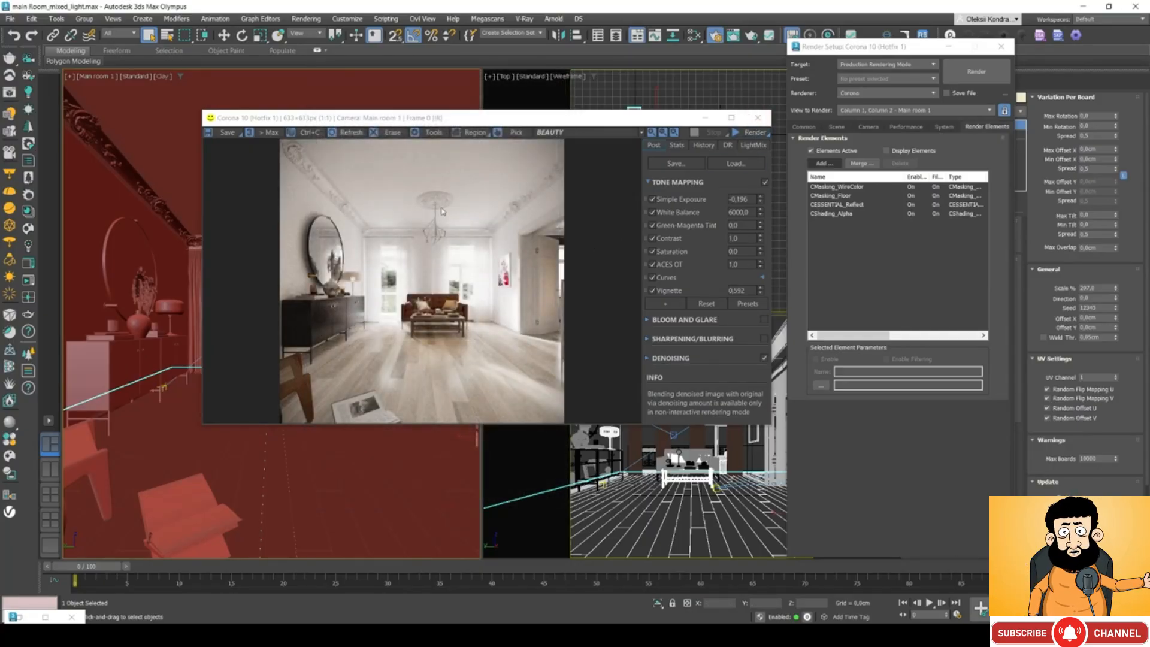
Review the render output file options in the common render settings and close the file dialog without choosing a file.
{"action": "left_click", "coordinate": [805, 126]}
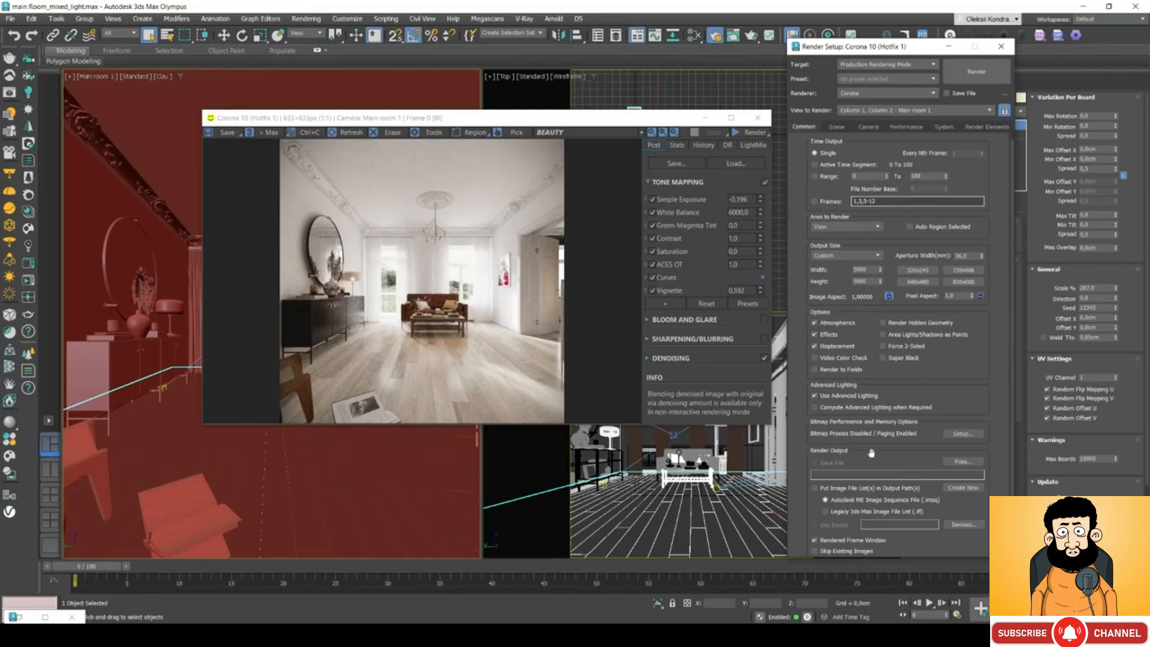
{"action": "scroll", "coordinate": [871, 454], "scroll_direction": "down", "scroll_amount": 2}
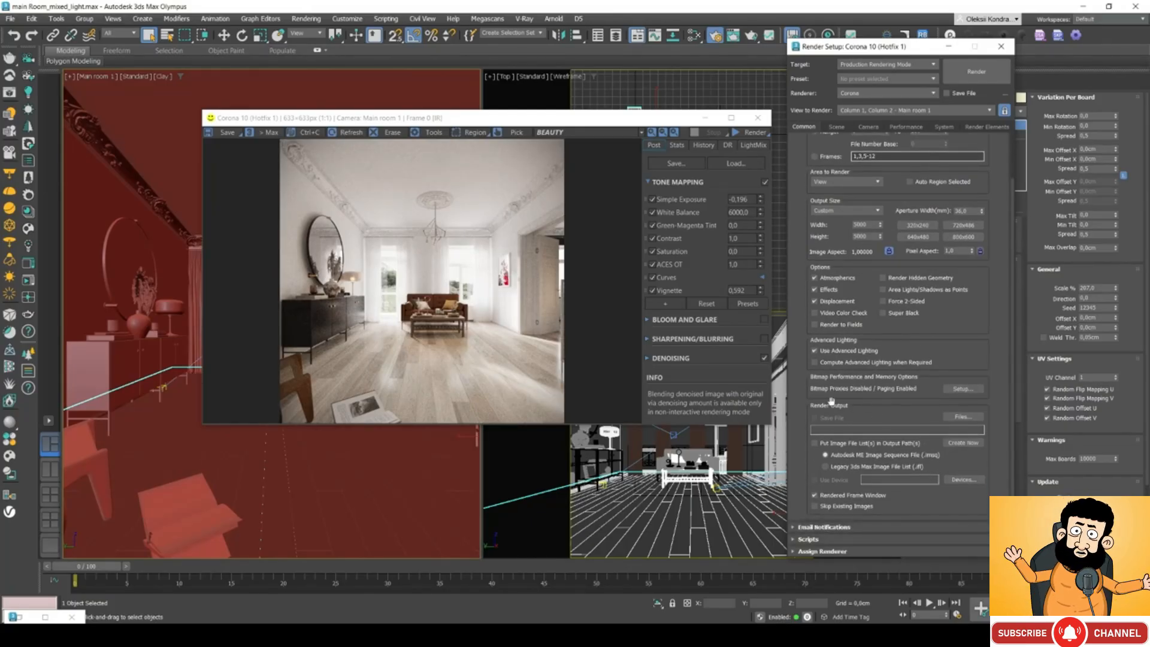
{"action": "left_click", "coordinate": [956, 419]}
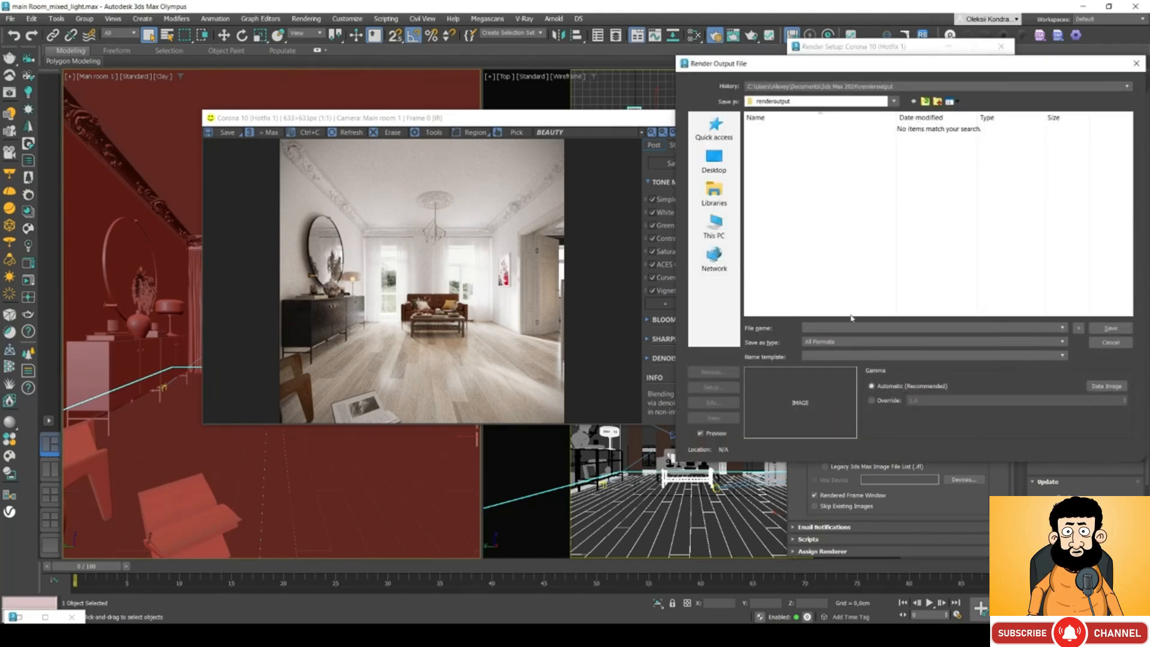
{"action": "left_click", "coordinate": [1111, 342]}
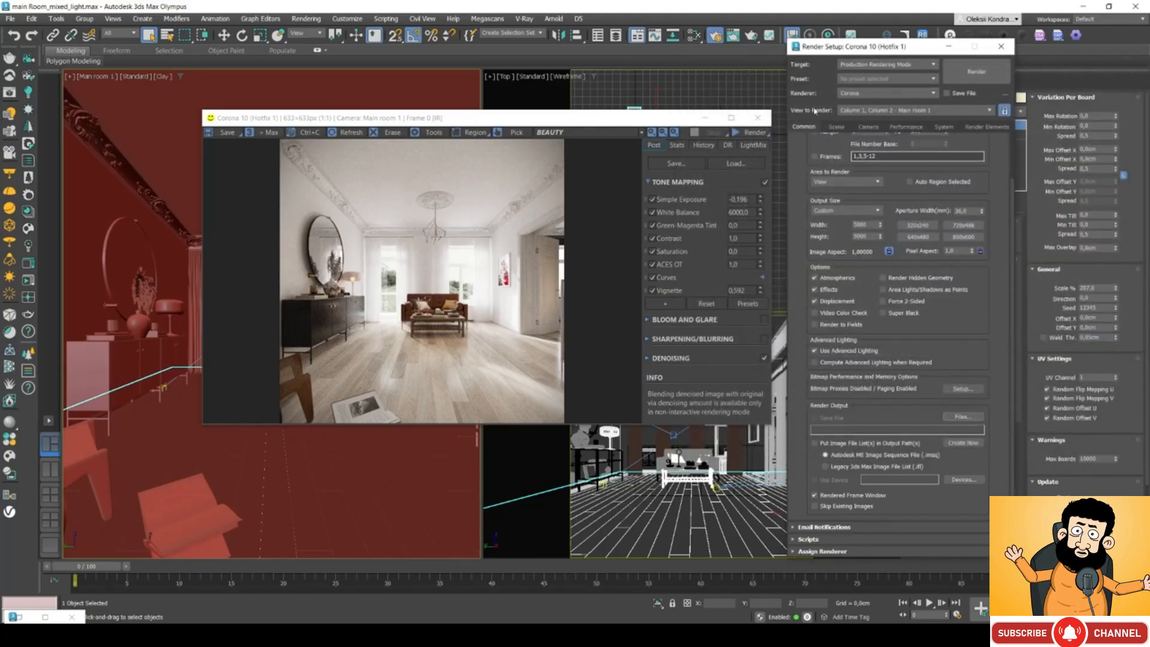